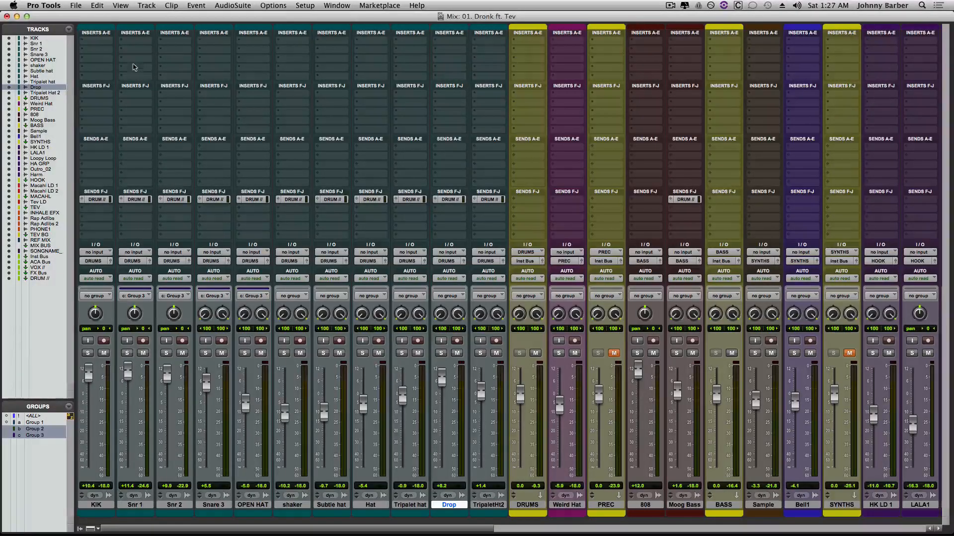
# - Insert the UAD SSL E Channel Strip (mono) plug-in on the KIK track
pyautogui.click(100, 54)
pyautogui.moveTo(125, 70)
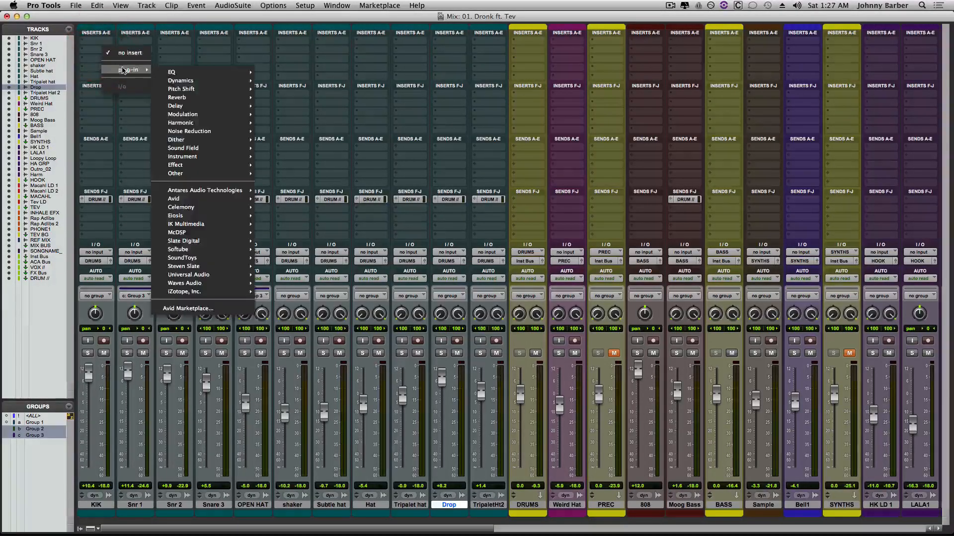
pyautogui.moveTo(185, 284)
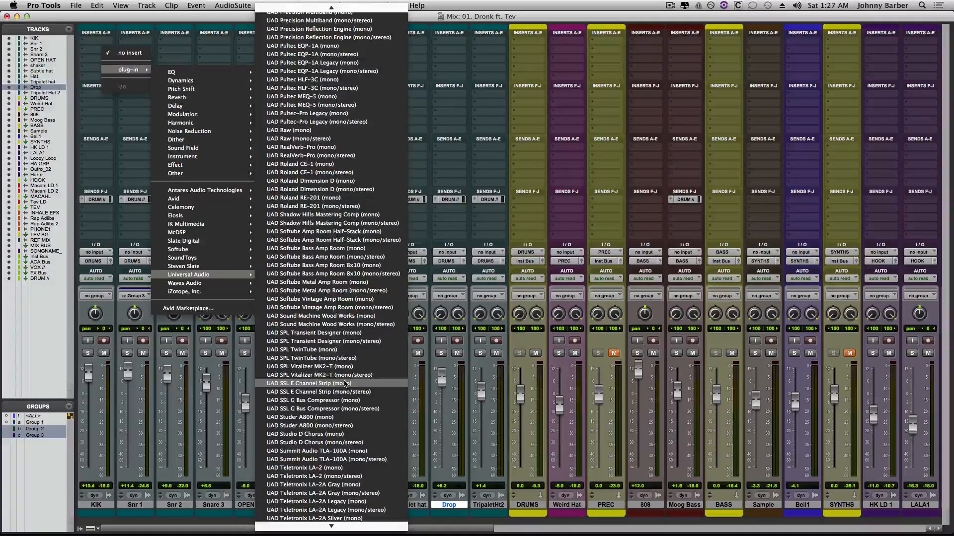
pyautogui.click(346, 384)
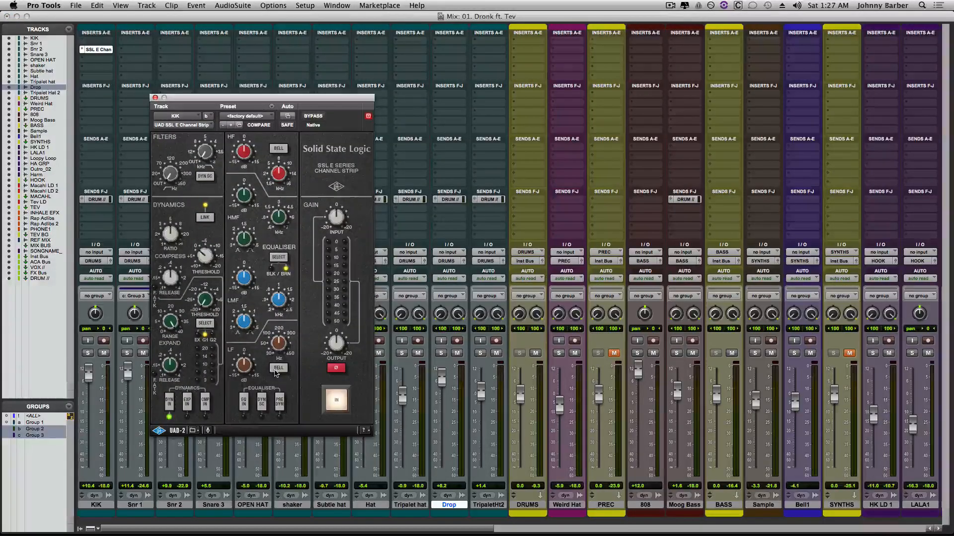
# - Switch the kick channel strip's equaliser to the black (BLK) type, engage the EQ and reposition the plug-in window
pyautogui.click(279, 256)
pyautogui.click(244, 403)
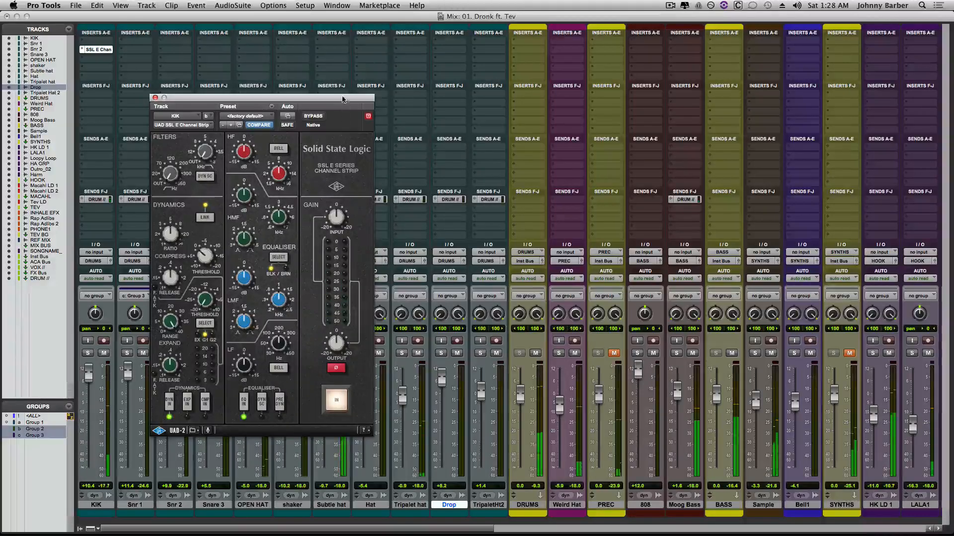
pyautogui.moveTo(342, 97); pyautogui.dragTo(493, 44)
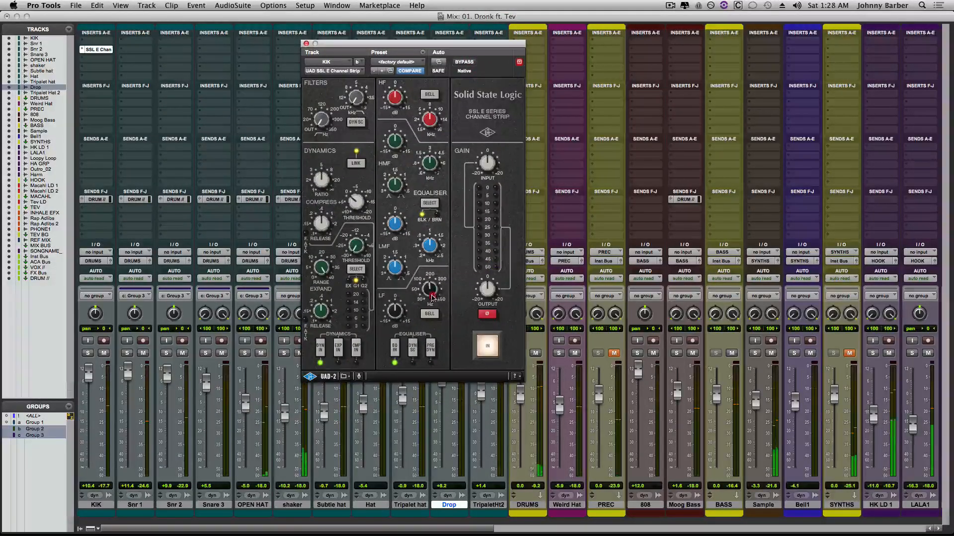
# - Lower the LF band's frequency and boost its gain on the kick's channel strip
pyautogui.click(431, 312)
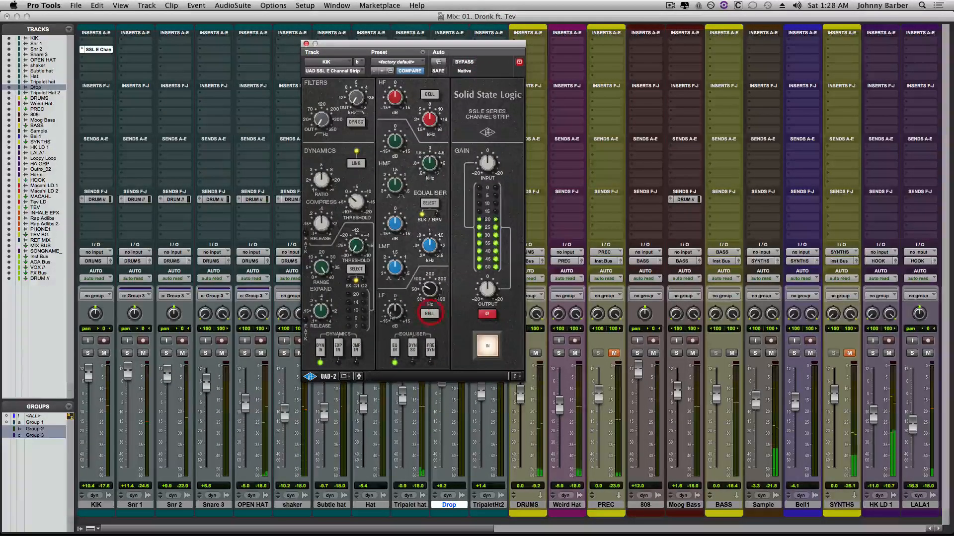
pyautogui.click(396, 310)
pyautogui.moveTo(396, 310); pyautogui.dragTo(401, 299)
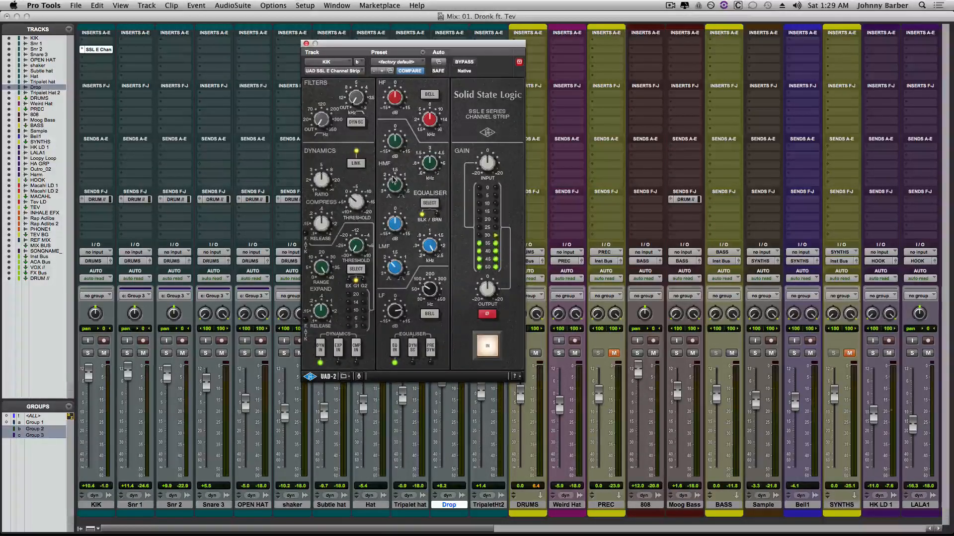
# - Boost the HMF gain on the kick and compare the processed sound with the channel strip bypassed
pyautogui.moveTo(395, 142); pyautogui.dragTo(401, 123)
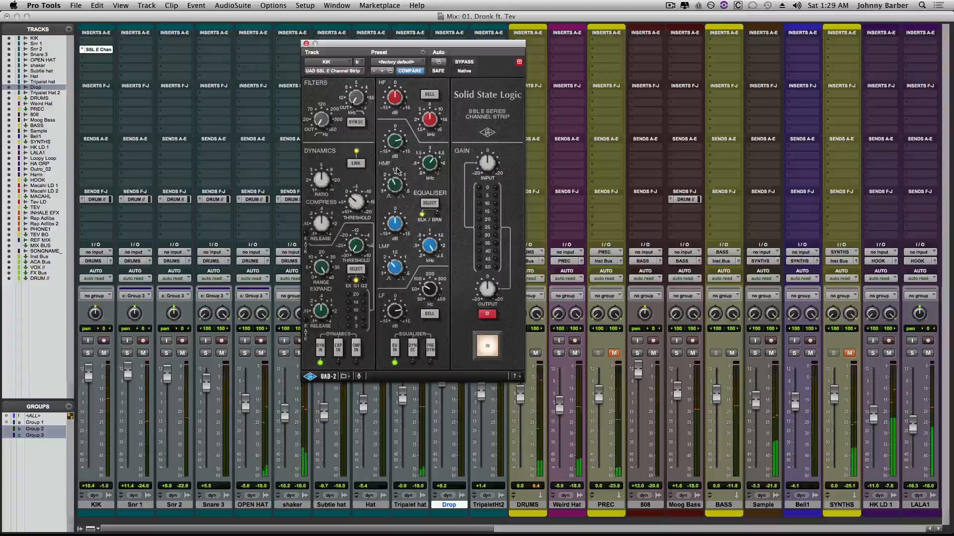
pyautogui.click(490, 346)
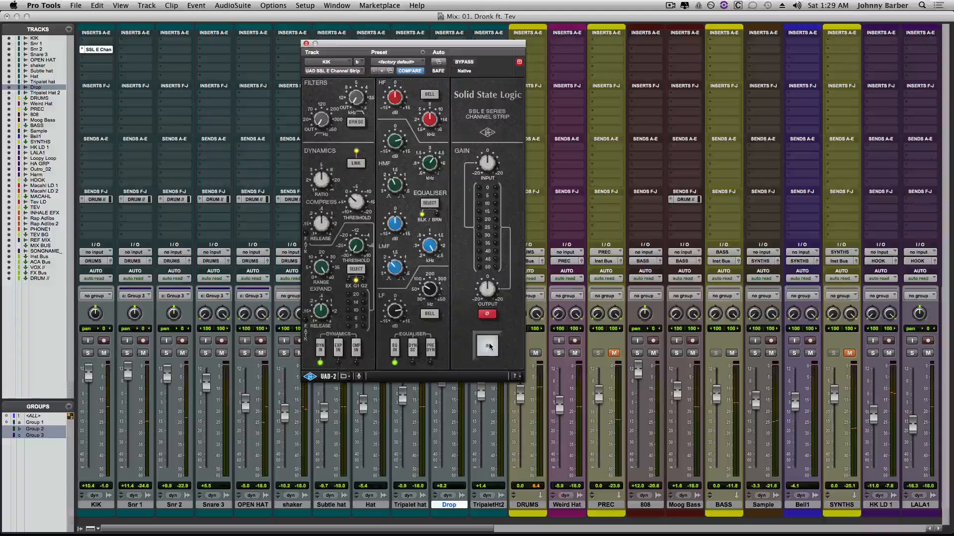
pyautogui.click(489, 343)
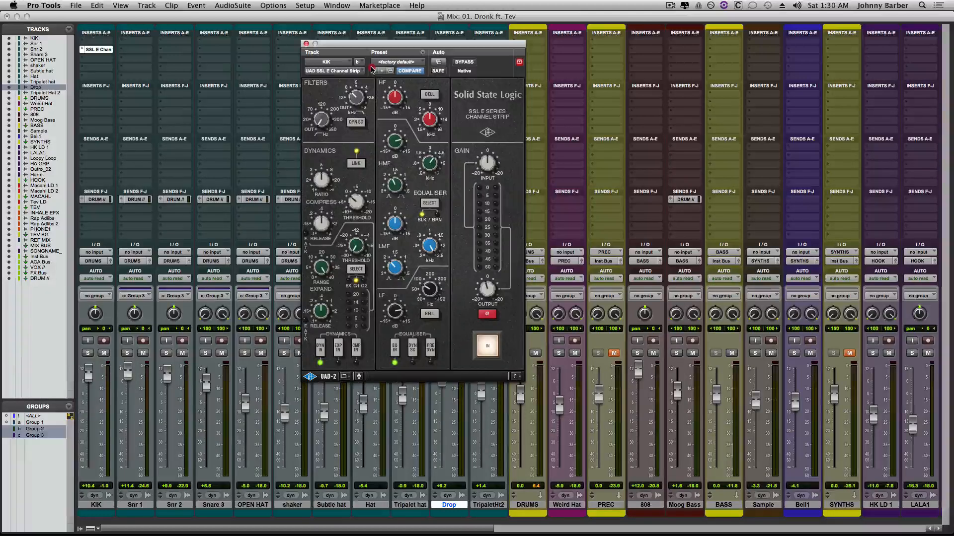
# - Adjust the low-pass filter on the kick's channel strip during playback and close the plug-in window
pyautogui.click(380, 39)
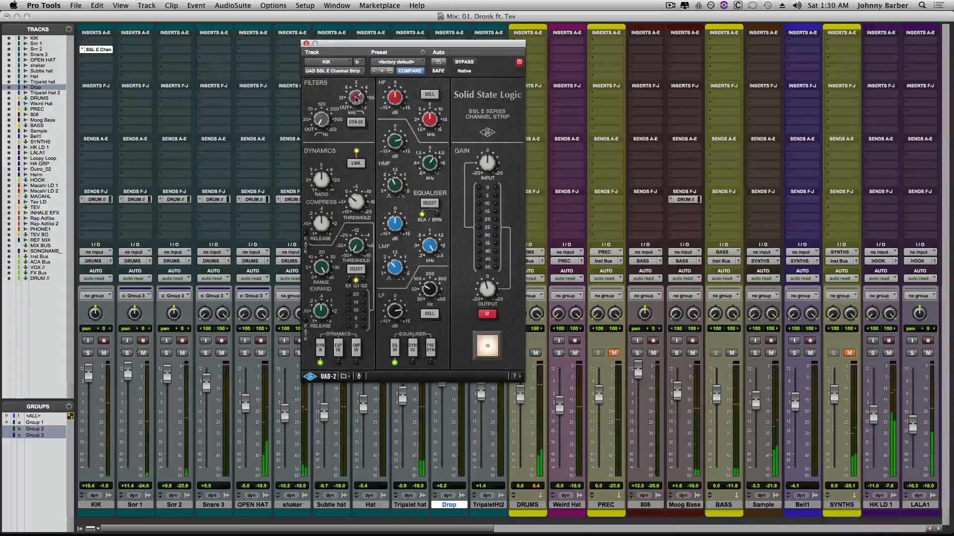
pyautogui.click(356, 101)
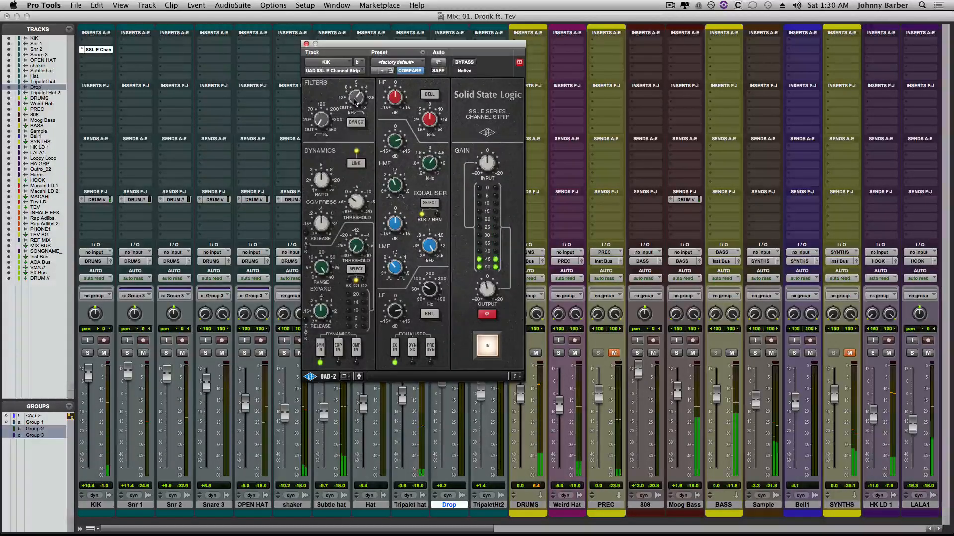
pyautogui.click(352, 109)
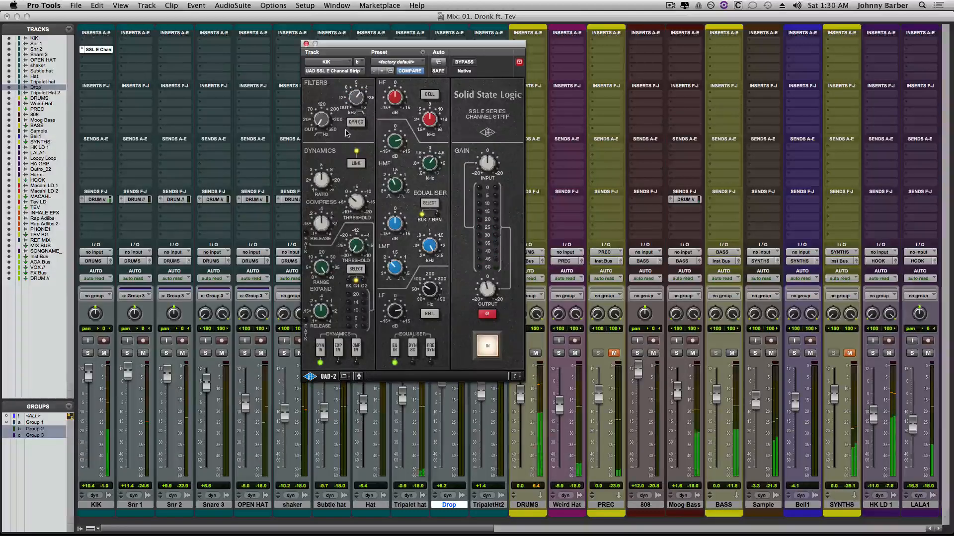
pyautogui.click(395, 141)
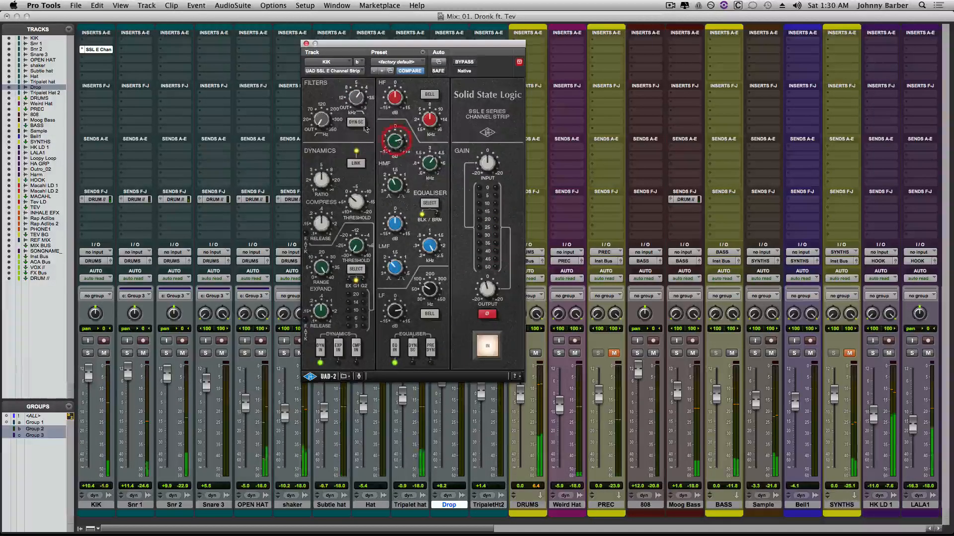
pyautogui.click(306, 43)
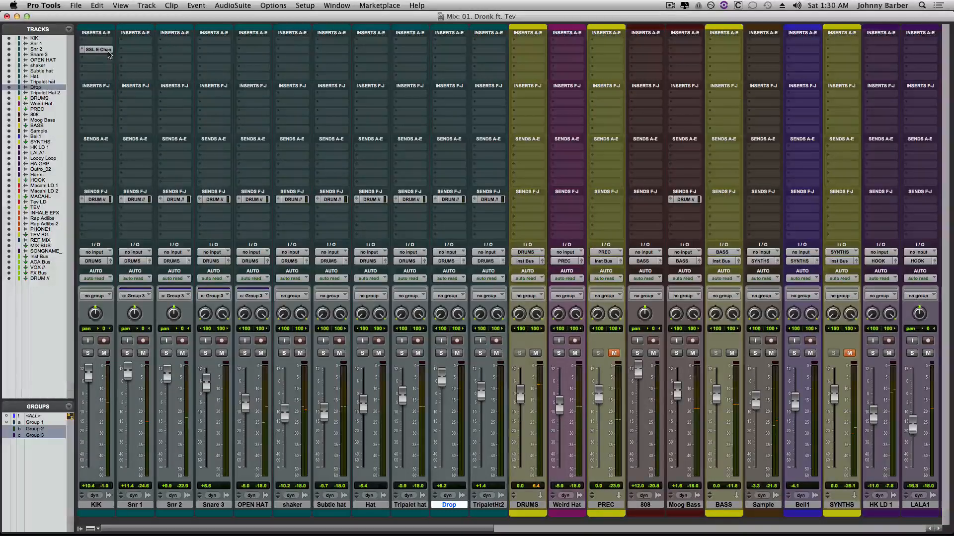
# - Copy the kick's SSL E Channel Strip to the Moog Bass track and open the copy
pyautogui.moveTo(280, 68); pyautogui.dragTo(684, 49)
pyautogui.click(685, 49)
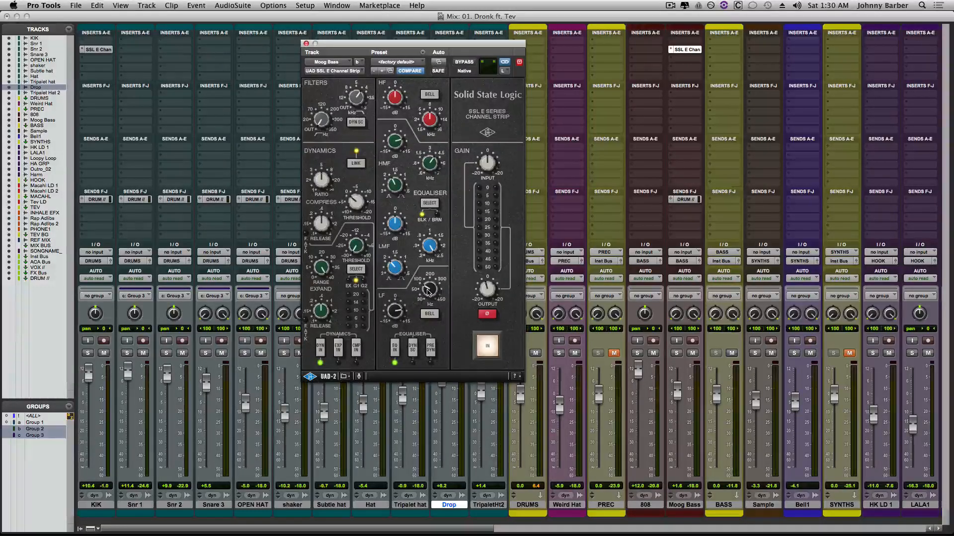
# - Adjust the LF band's frequency on Moog Bass and reset the copied HMF gain to 0 dB
pyautogui.moveTo(426, 294); pyautogui.dragTo(426, 297)
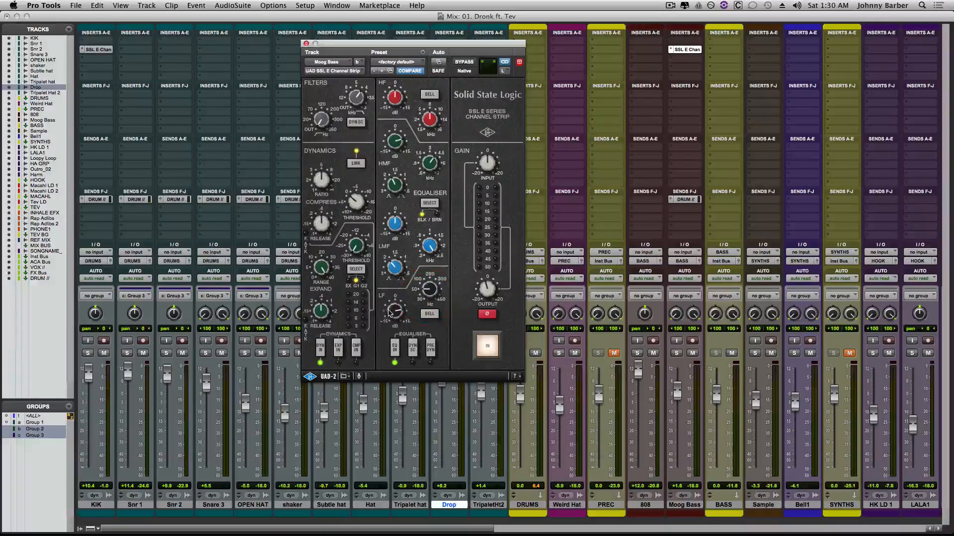
pyautogui.click(395, 328)
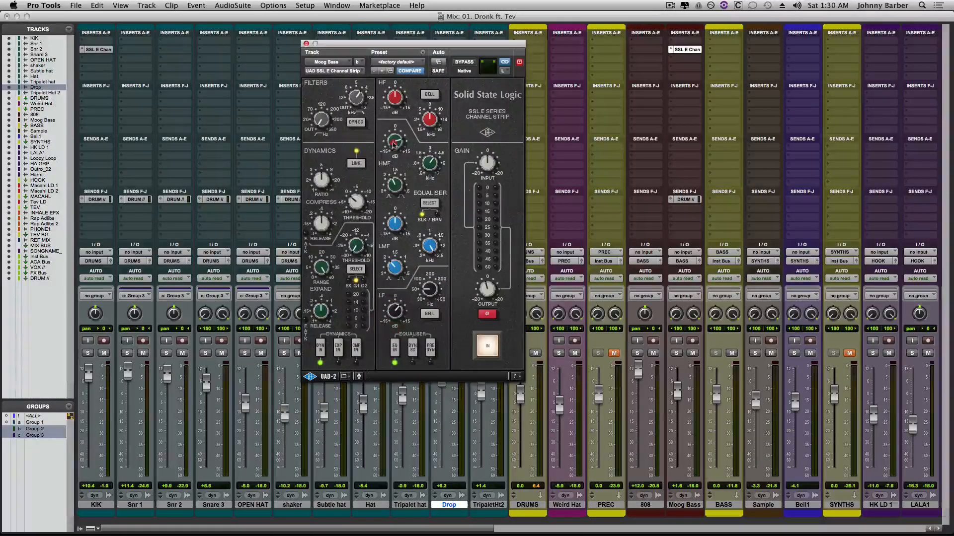
pyautogui.click(398, 176)
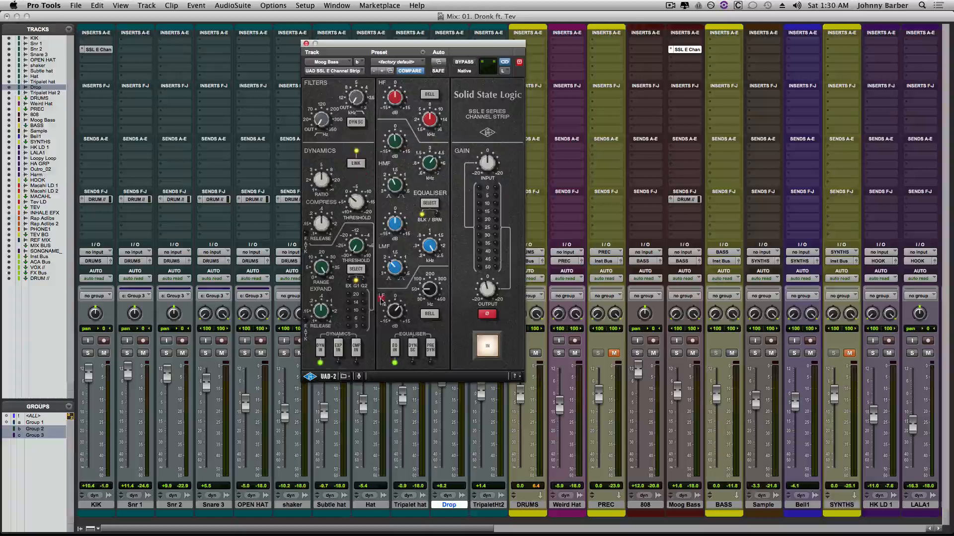
# - Play the mix and adjust the LF gain on the Moog Bass channel strip by ear
pyautogui.press('space')
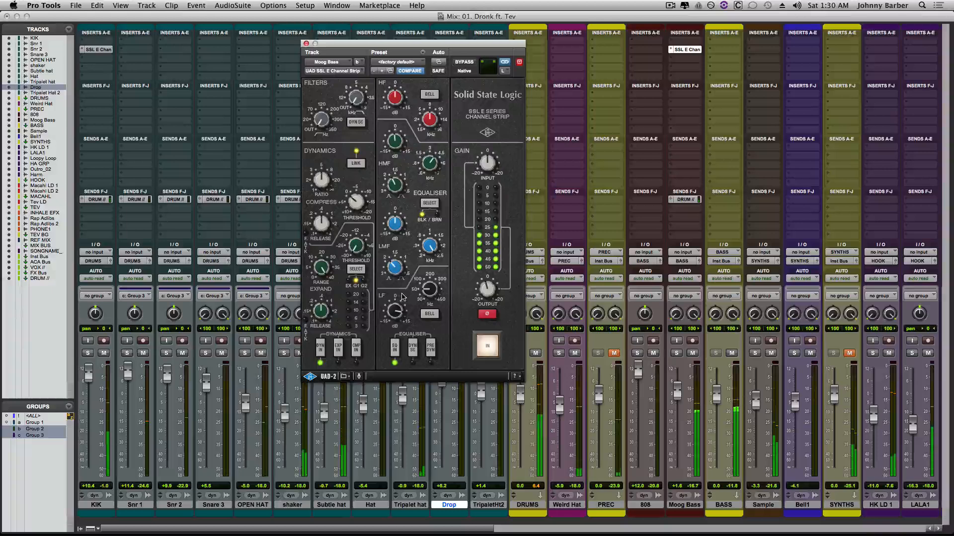
pyautogui.click(402, 296)
pyautogui.click(428, 317)
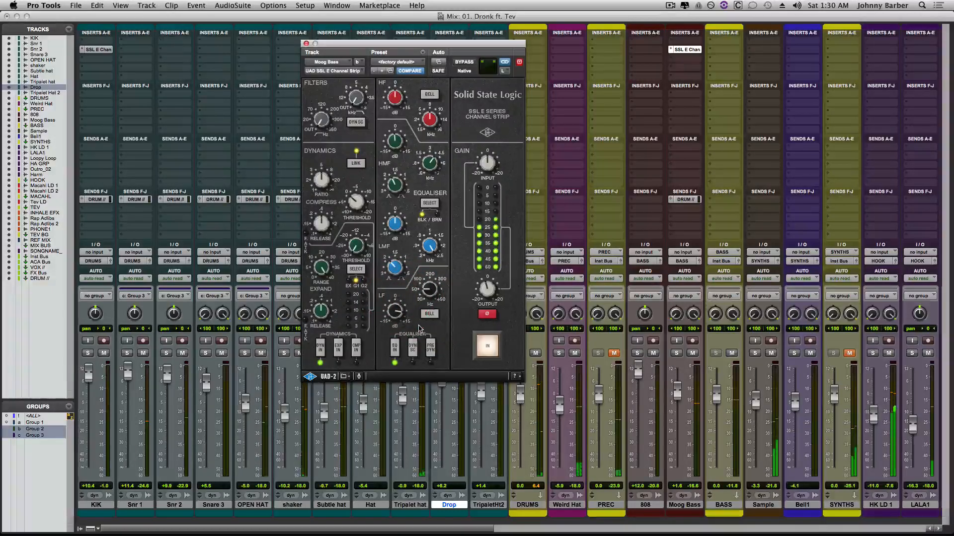
pyautogui.click(397, 313)
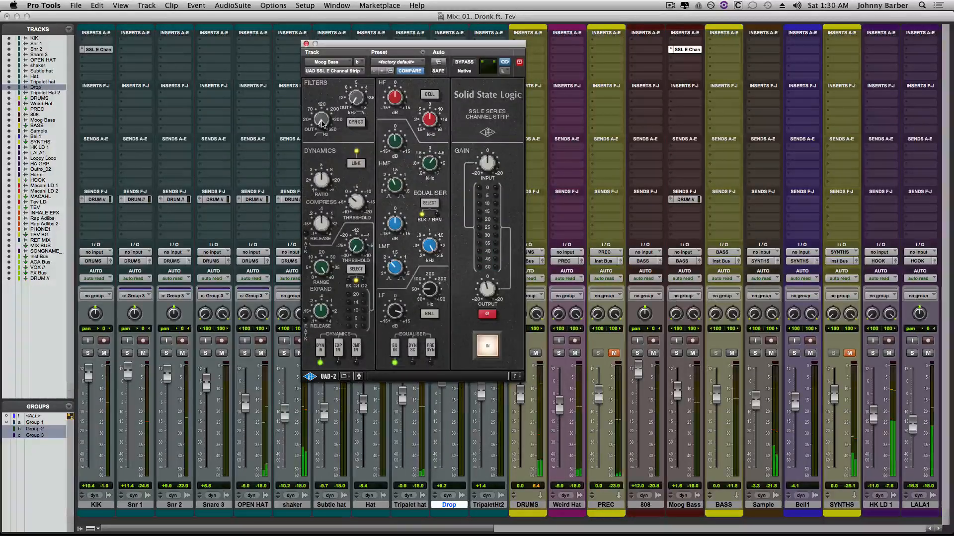
# - Engage the high-pass filter on Moog Bass and boost the LMF band, tuning its frequency
pyautogui.moveTo(322, 123); pyautogui.dragTo(322, 111)
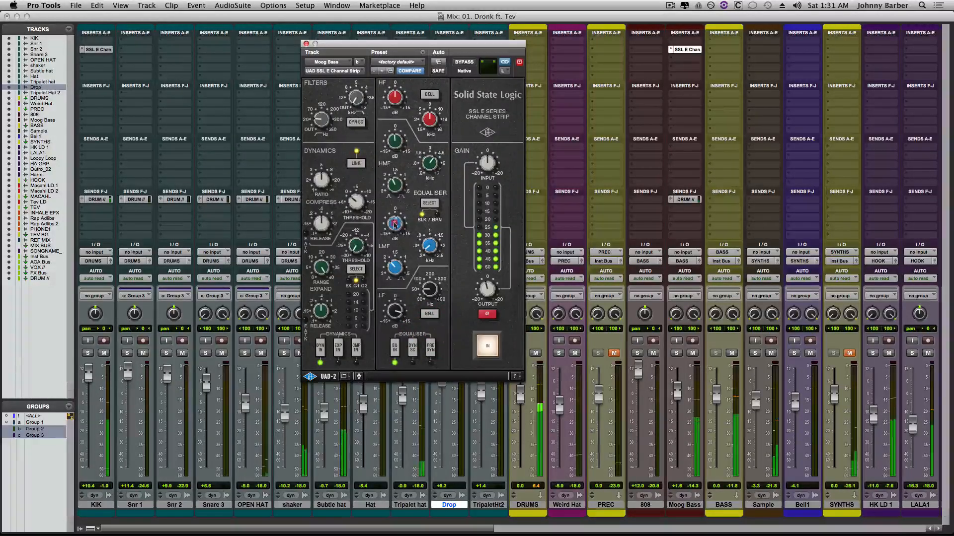
pyautogui.moveTo(397, 225); pyautogui.dragTo(402, 202)
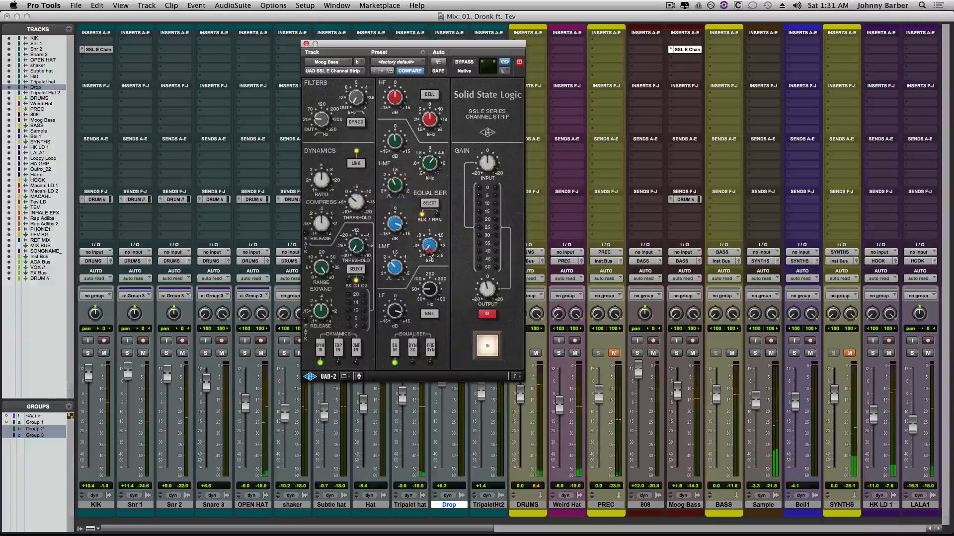
pyautogui.moveTo(430, 252); pyautogui.dragTo(431, 240)
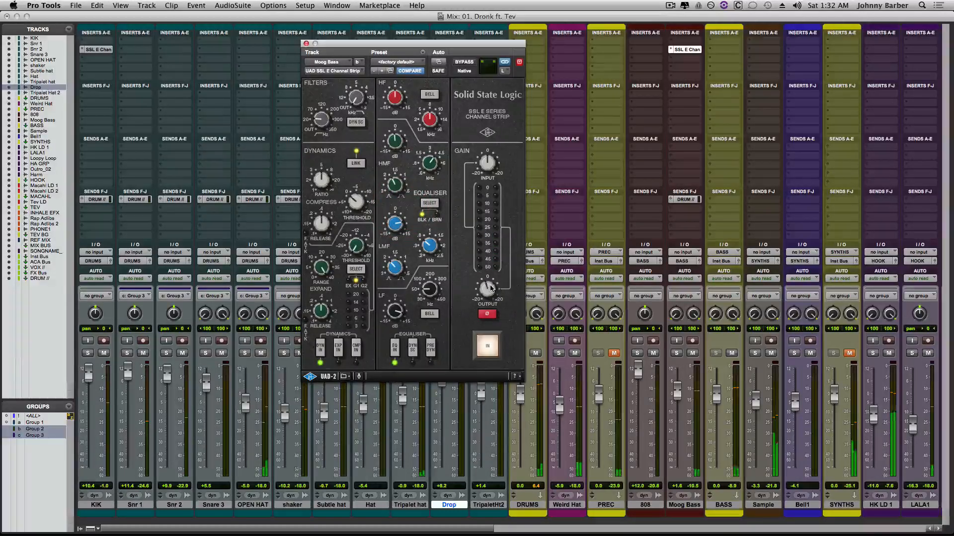
# - Lower the Moog Bass strip's output gain, compare it against bypass and close the plug-in window
pyautogui.moveTo(490, 287); pyautogui.dragTo(489, 296)
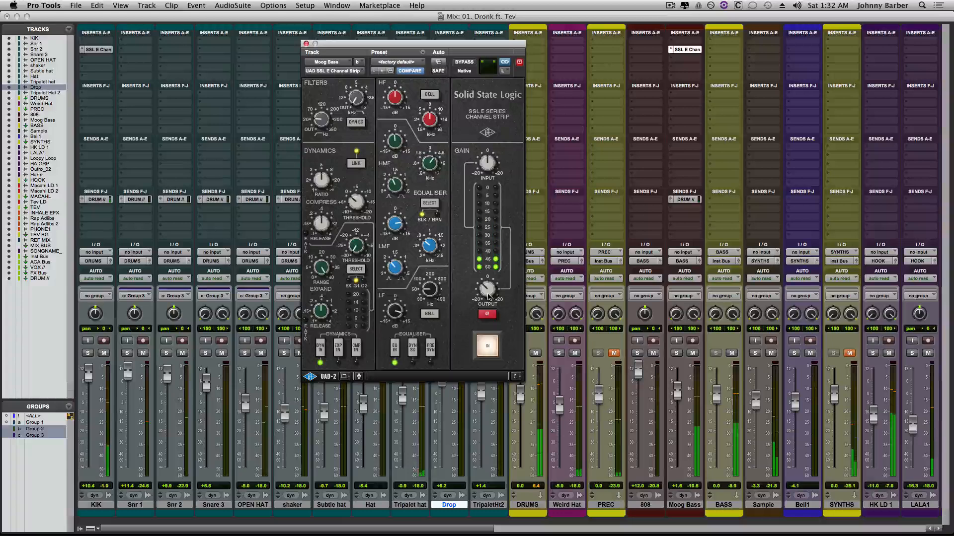
pyautogui.click(488, 296)
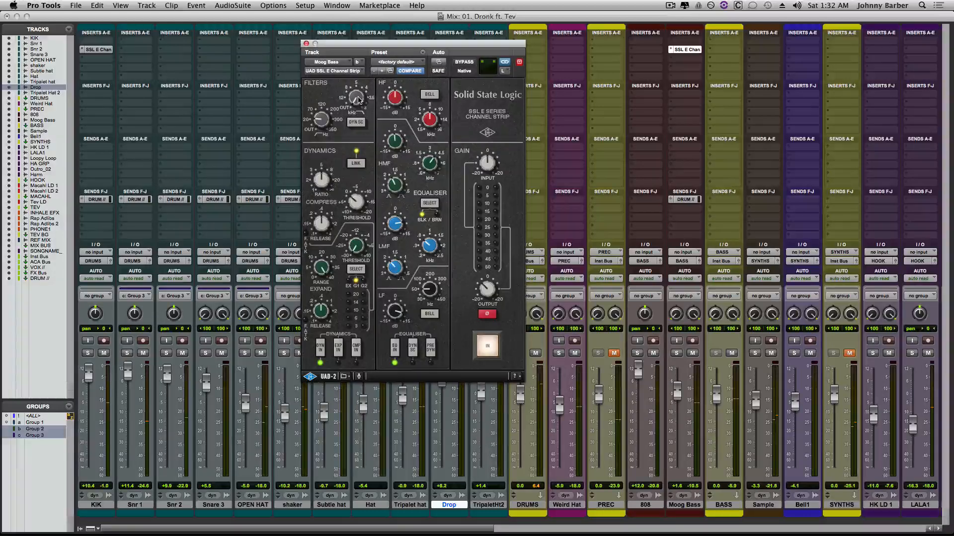
pyautogui.click(488, 352)
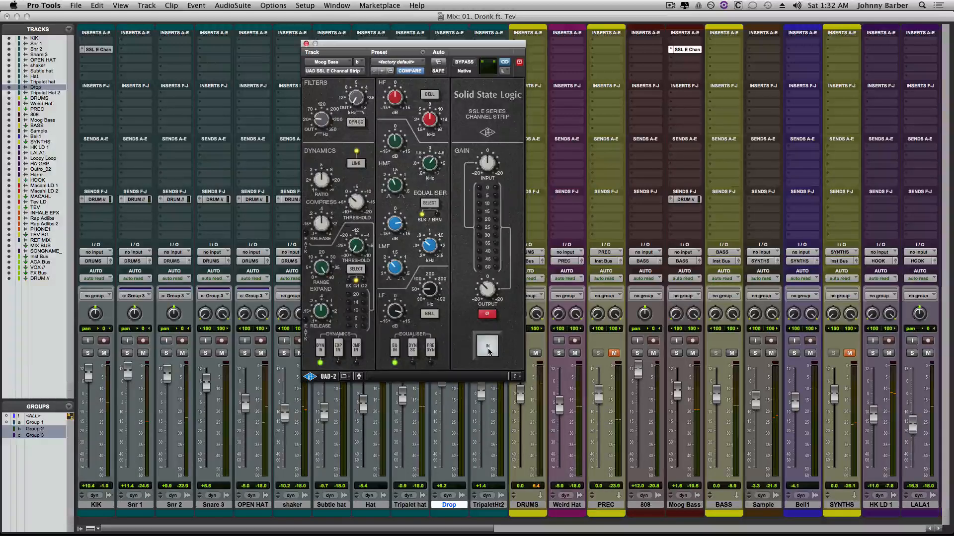
pyautogui.click(488, 348)
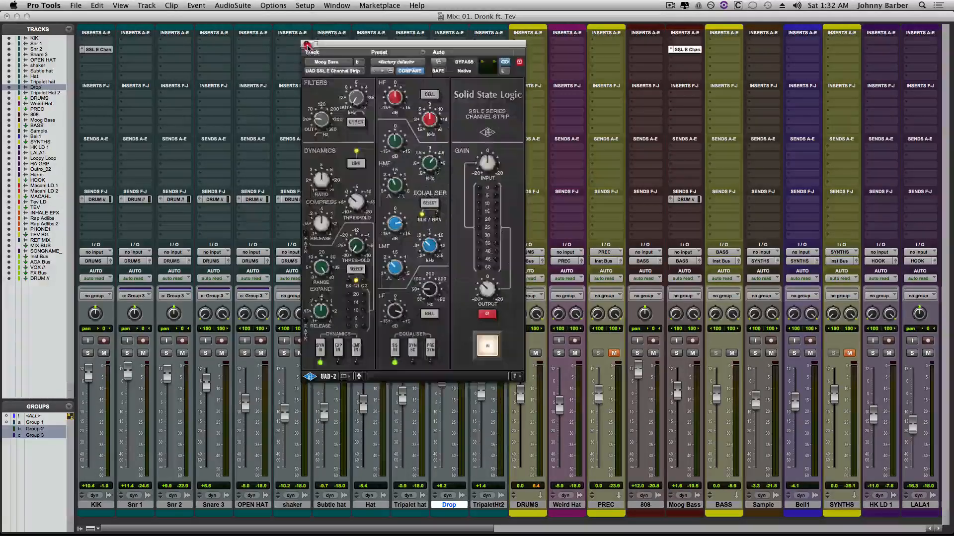
pyautogui.click(306, 44)
# - Try to copy the Moog Bass channel strip to the 808 track
pyautogui.moveTo(654, 52); pyautogui.dragTo(654, 51)
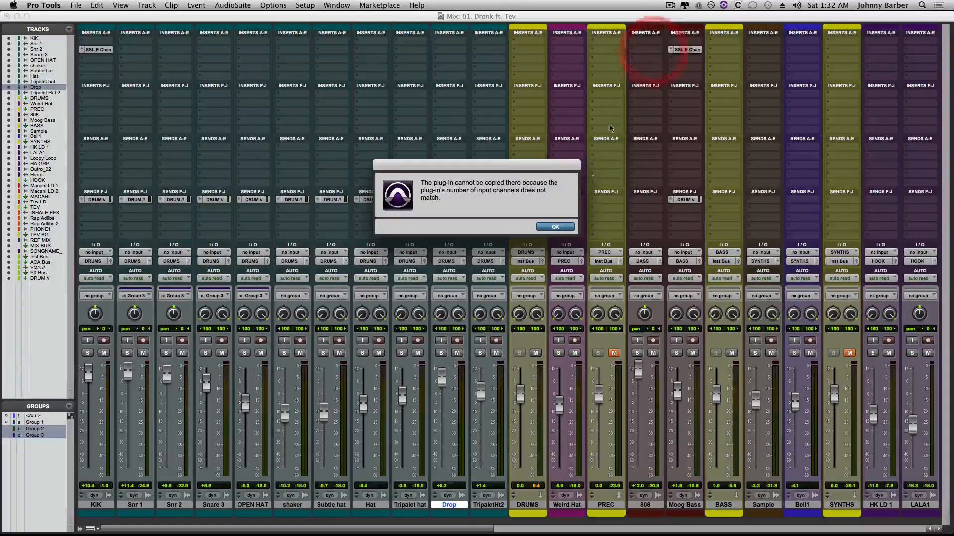
pyautogui.click(557, 228)
pyautogui.click(557, 227)
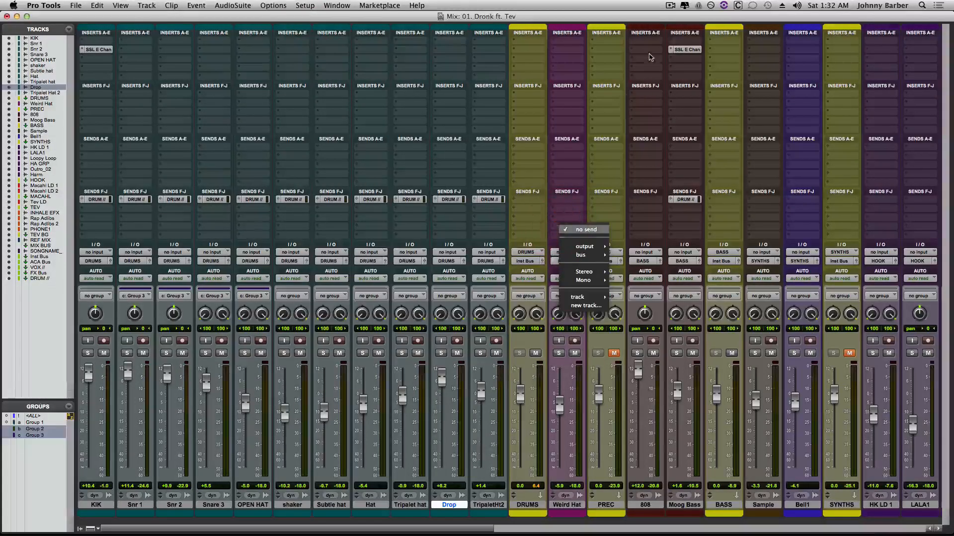
pyautogui.click(651, 54)
# - Insert the UAD SSL E Channel Strip (mono) on the 808 track and switch its equaliser to the black (BLK) type
pyautogui.click(654, 51)
pyautogui.moveTo(679, 72)
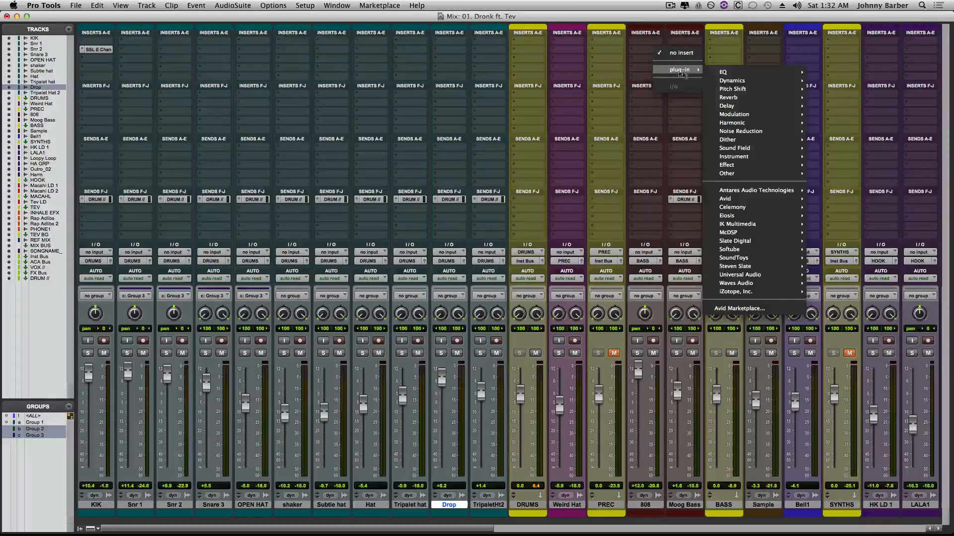
pyautogui.moveTo(740, 275)
pyautogui.moveTo(638, 535)
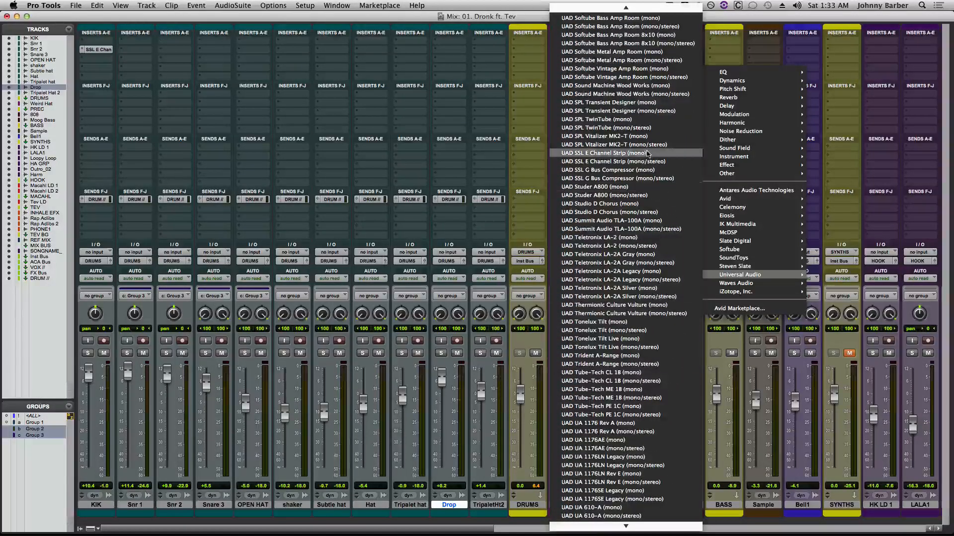
pyautogui.click(643, 153)
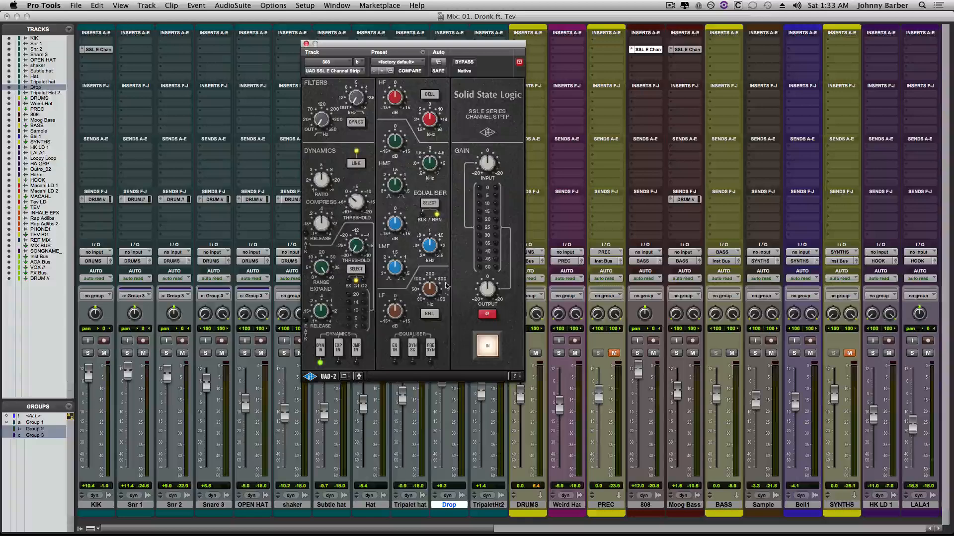
pyautogui.click(429, 202)
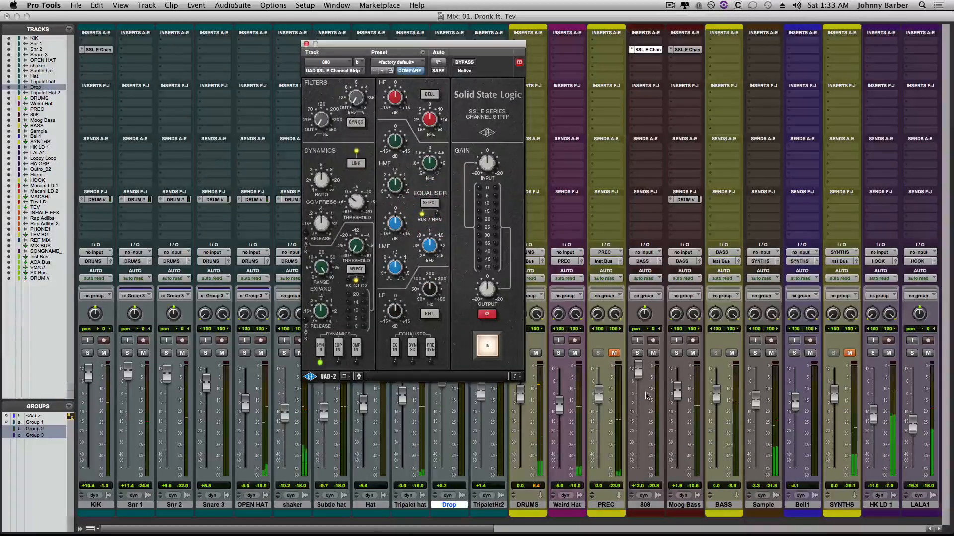
# - Select the 808-06 clip in the Edit window, start playback from it and return to the Mix window
pyautogui.press('super+equal')
pyautogui.scroll(-6, 615, 426)
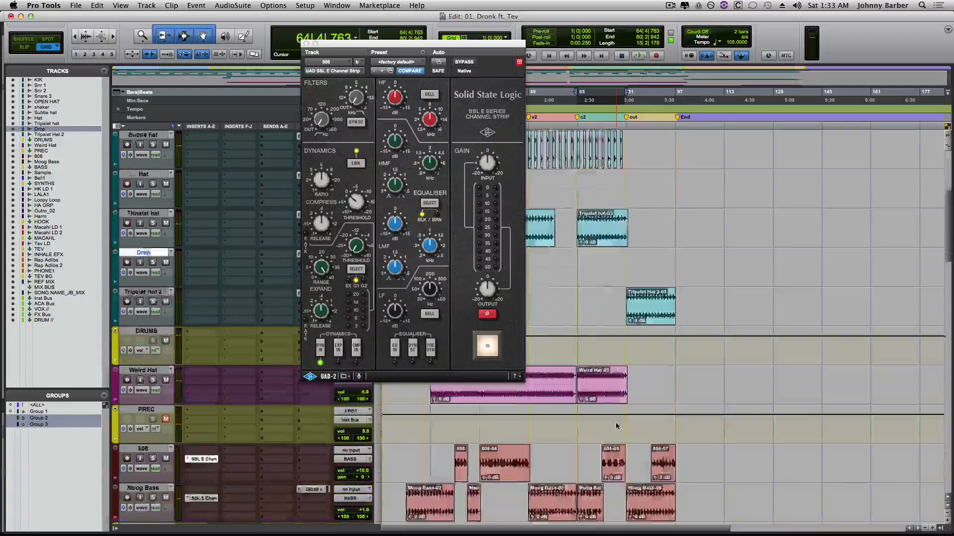
pyautogui.click(616, 428)
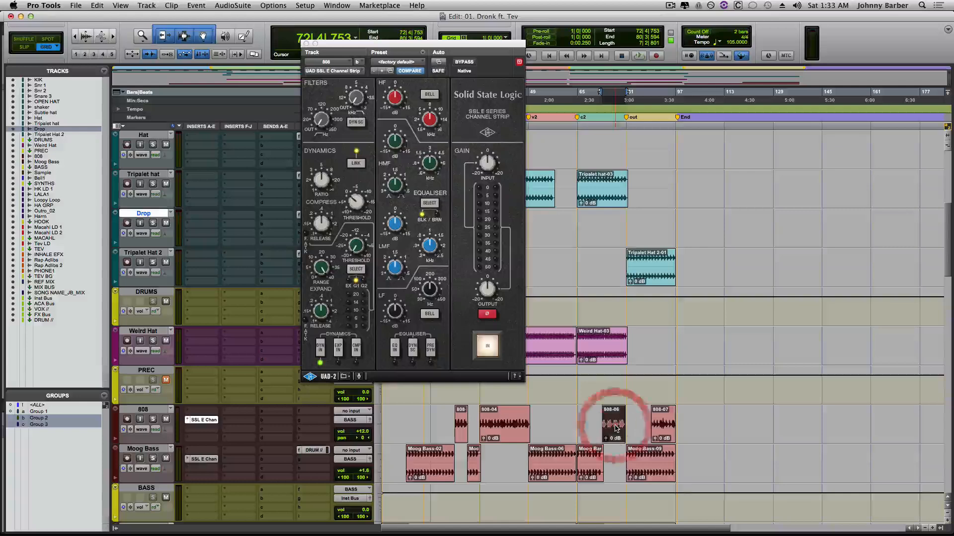
pyautogui.press('space')
pyautogui.press('super+equal')
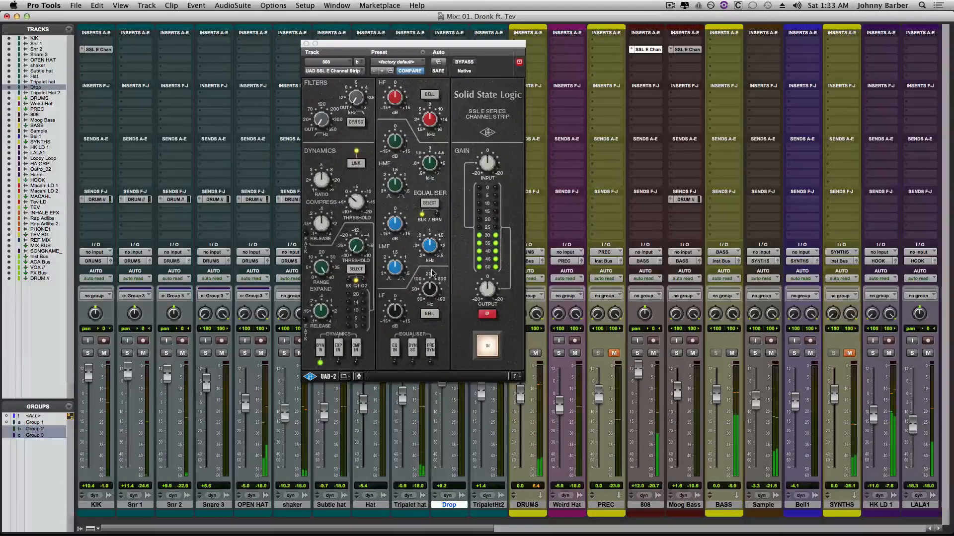
# - Engage the equaliser on the 808 strip, boost the LF band with its frequency tuned, and lower the output gain
pyautogui.click(402, 290)
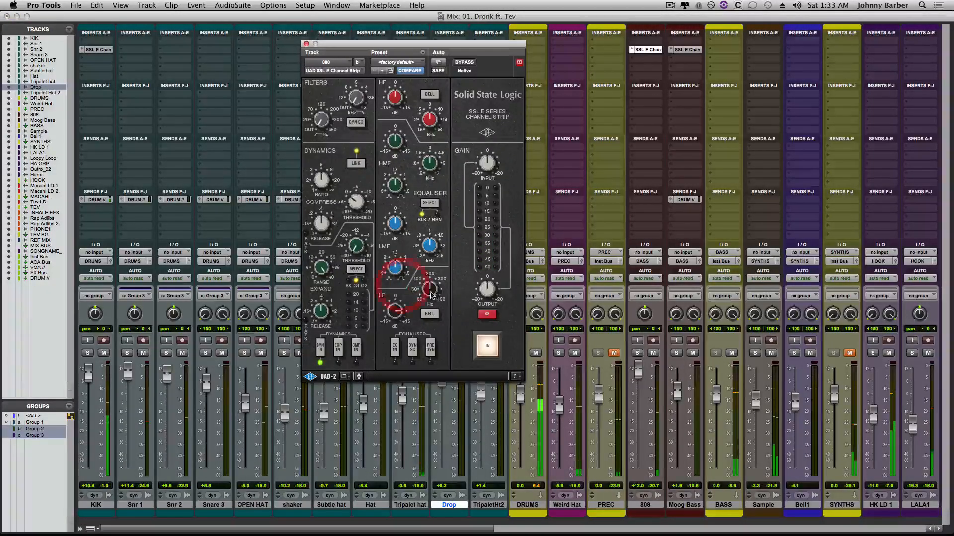
pyautogui.click(427, 314)
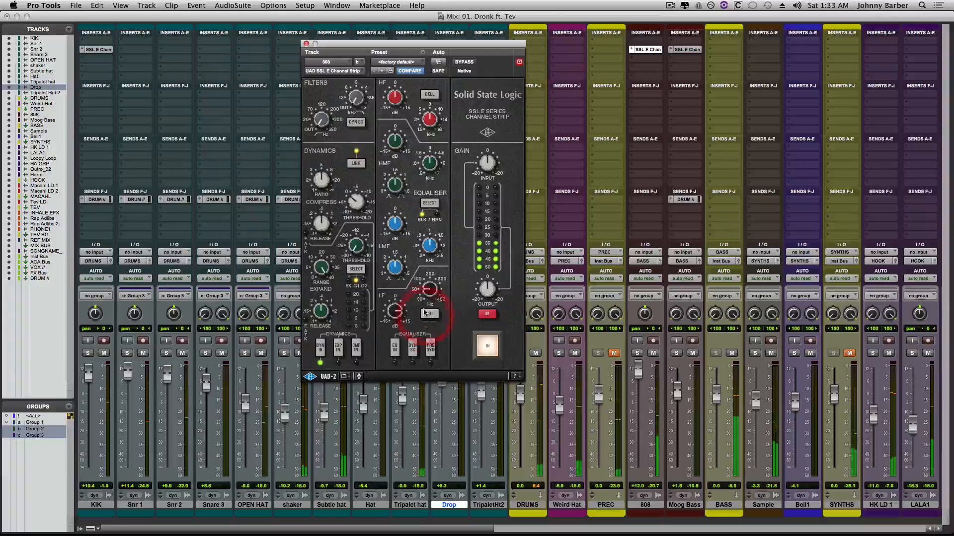
pyautogui.click(394, 346)
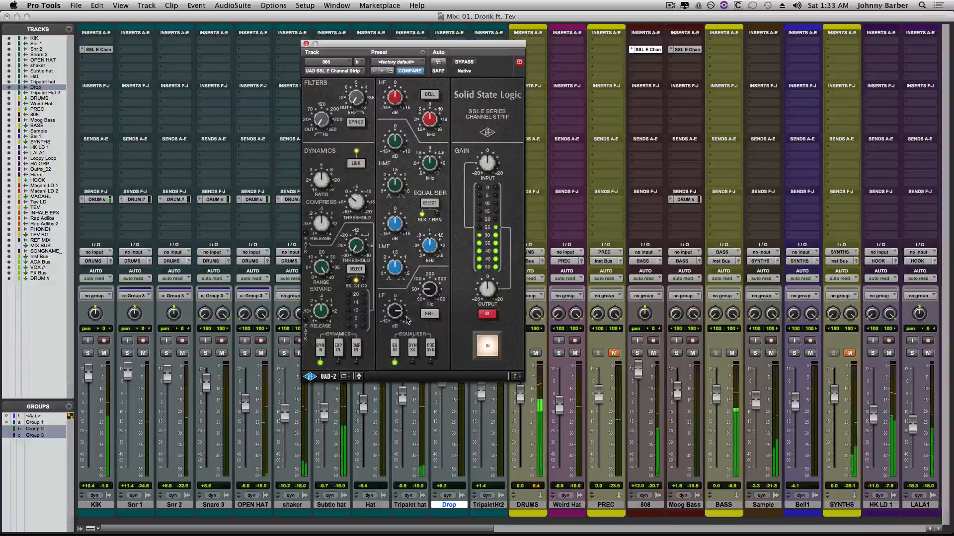
pyautogui.click(427, 316)
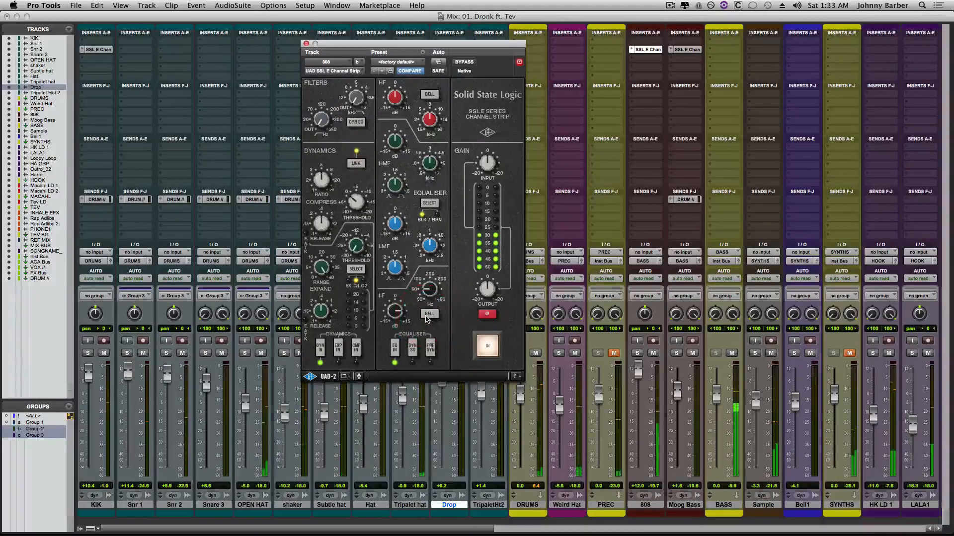
pyautogui.click(485, 293)
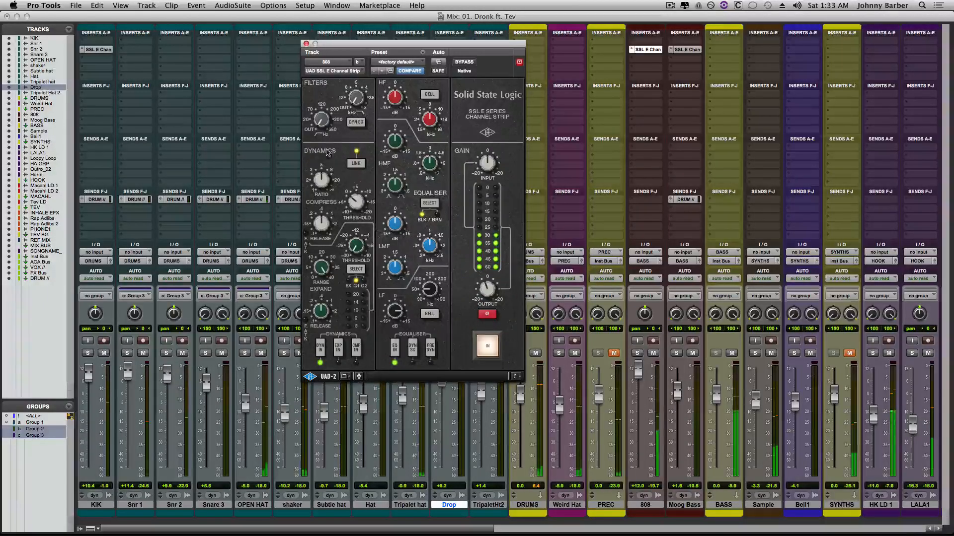
# - Engage the high-pass filter on the 808 strip and boost the LMF band, lowering its frequency
pyautogui.click(323, 110)
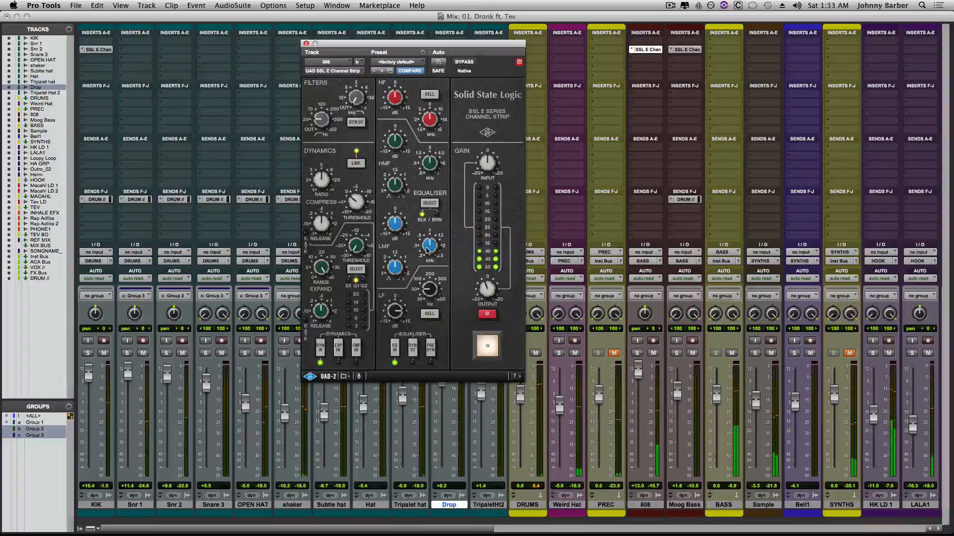
pyautogui.click(428, 288)
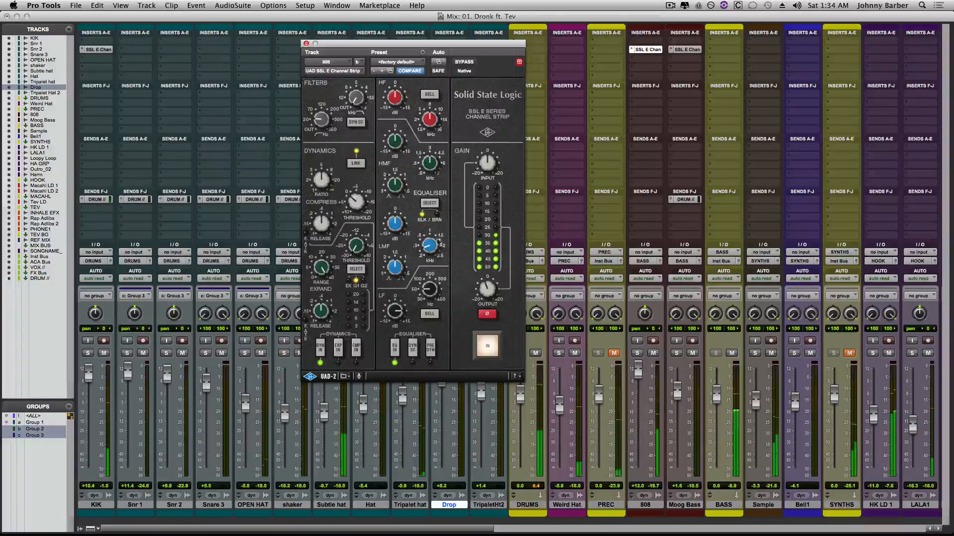
pyautogui.click(395, 196)
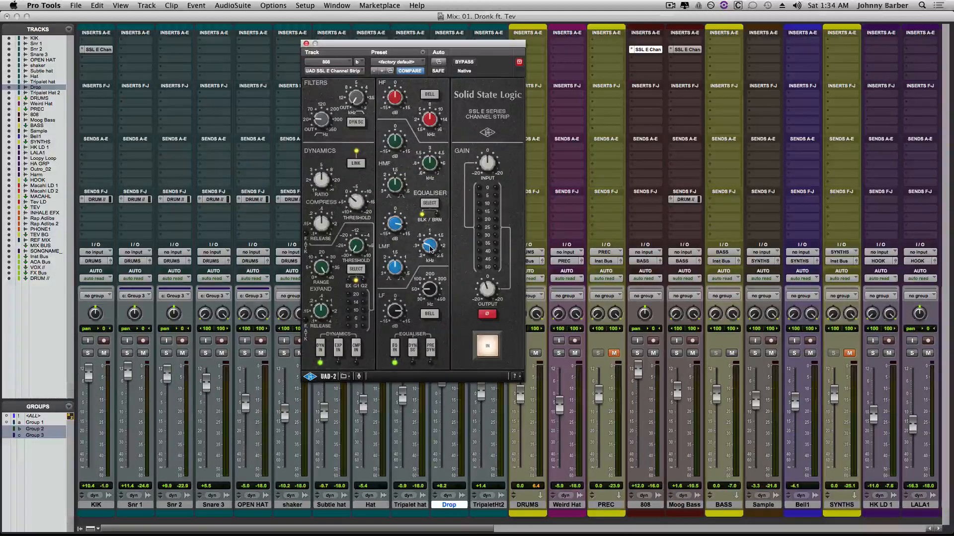
# - Adjust the LMF band's Q on the 808 strip and trim its boost during playback
pyautogui.click(397, 256)
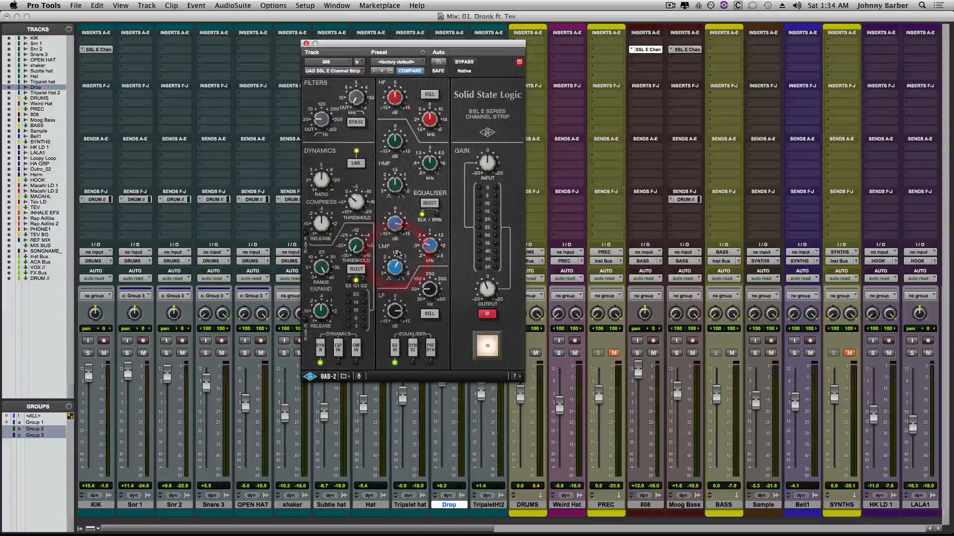
pyautogui.moveTo(393, 222); pyautogui.dragTo(394, 233)
pyautogui.press('space')
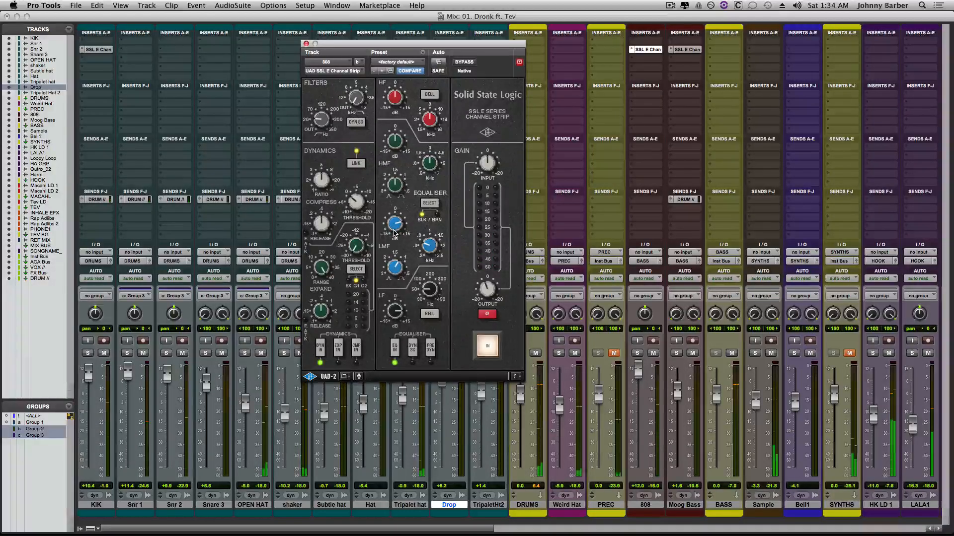
pyautogui.moveTo(398, 227); pyautogui.dragTo(397, 226)
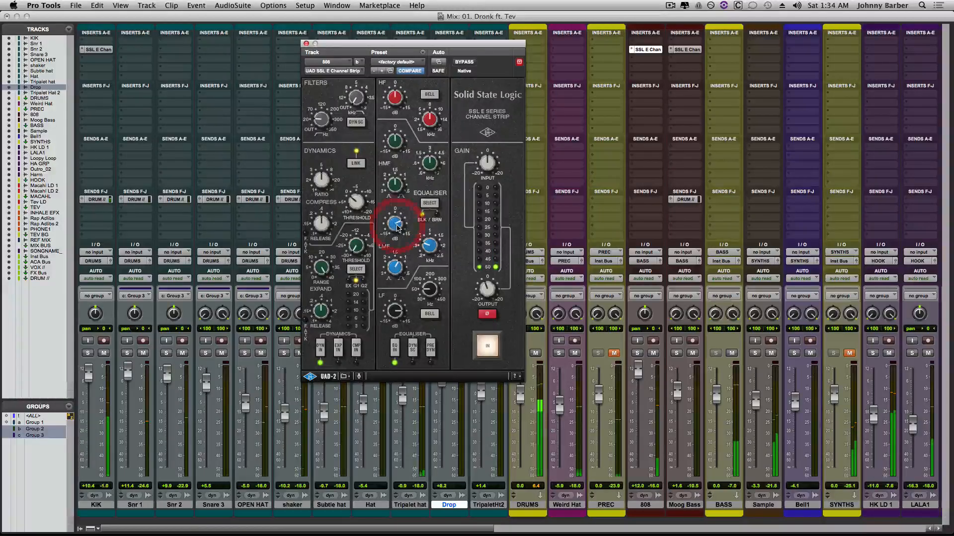
# - Fine-tune the 808 strip's output gain, compare it against bypass and close the plug-in window
pyautogui.moveTo(488, 291); pyautogui.dragTo(489, 297)
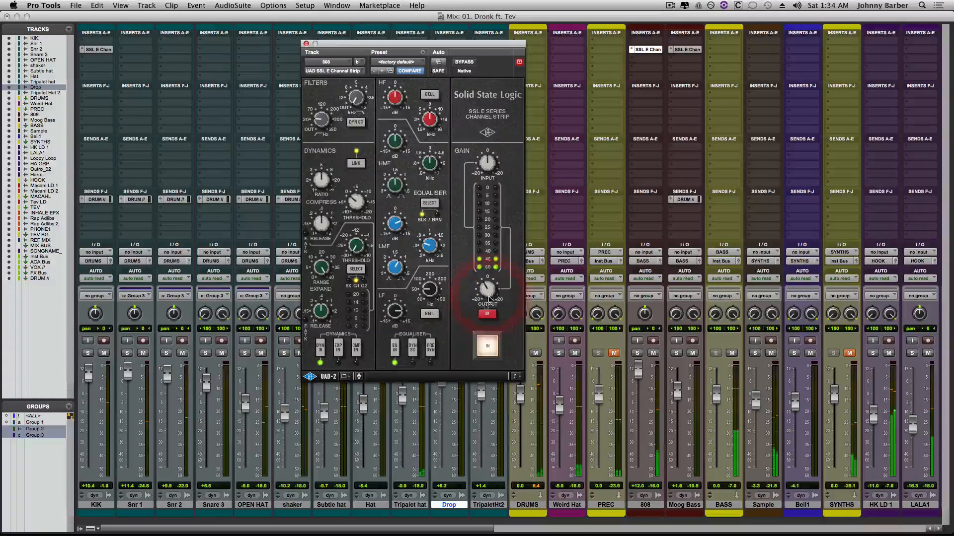
pyautogui.click(487, 348)
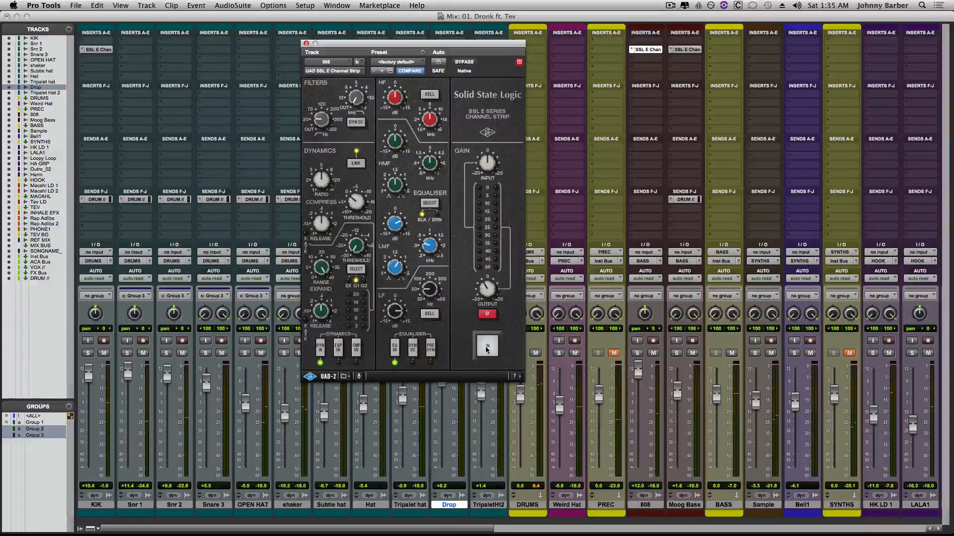
pyautogui.click(486, 349)
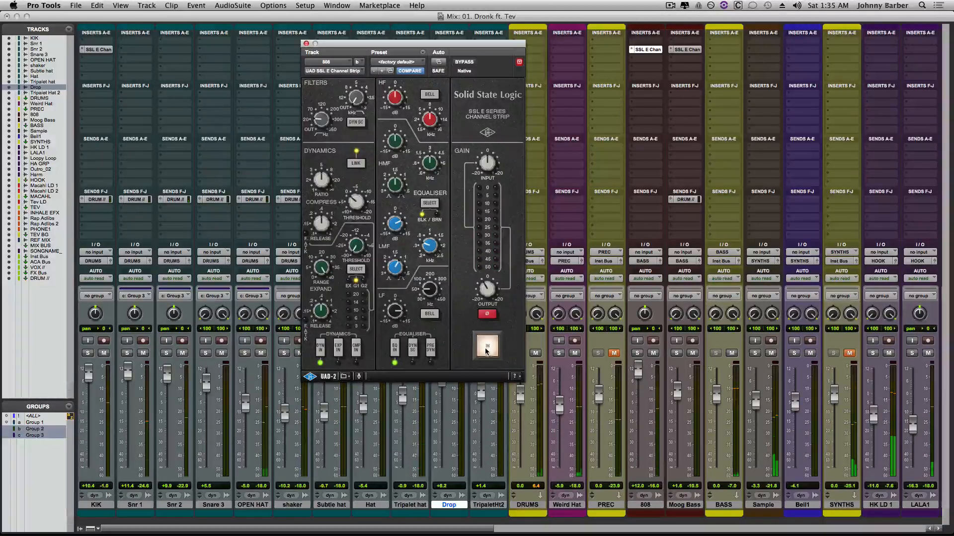
pyautogui.click(306, 44)
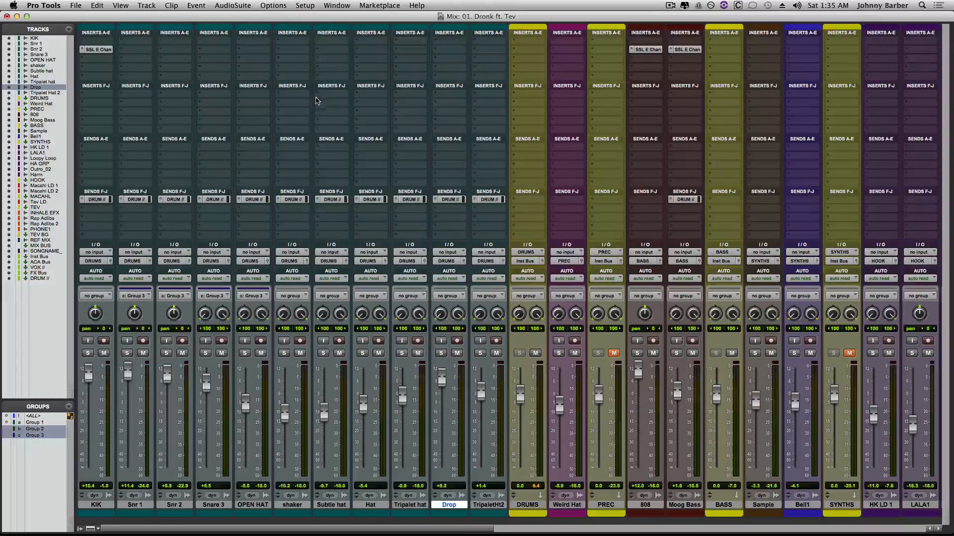
# - Insert the UAD Pultec EQP-1A (mono) in the KIK track's second insert slot
pyautogui.click(106, 58)
pyautogui.moveTo(146, 78)
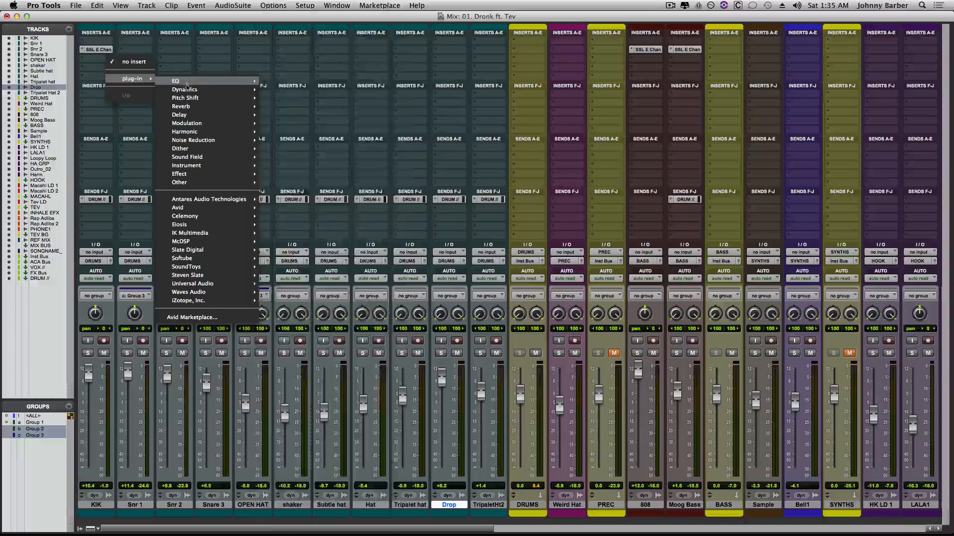
pyautogui.moveTo(193, 285)
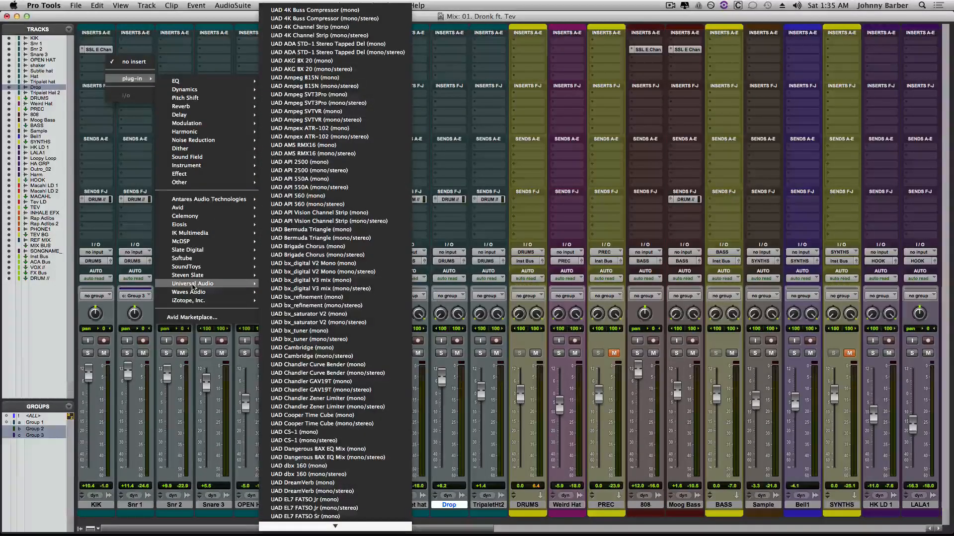
pyautogui.scroll(-15, 325, 285)
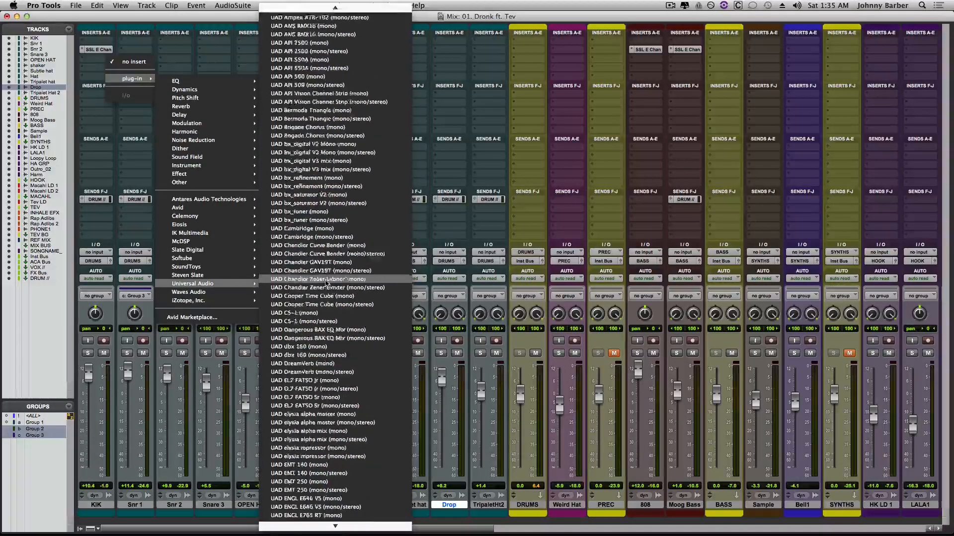
pyautogui.scroll(-15, 325, 285)
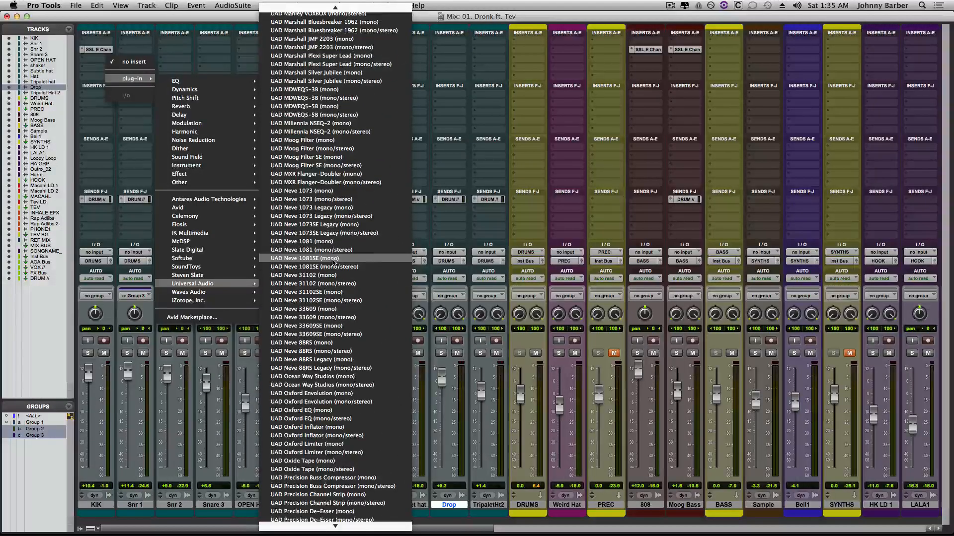
pyautogui.scroll(15, 333, 261)
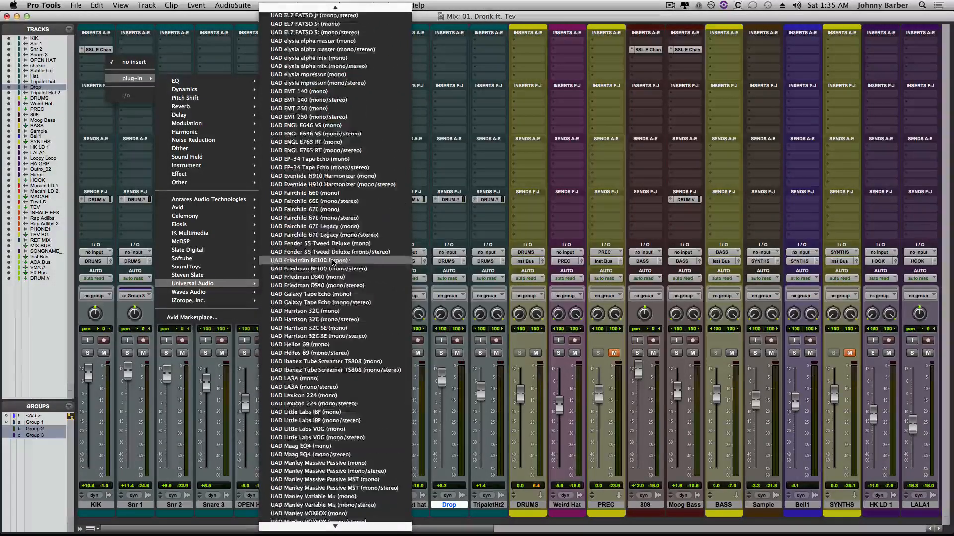
pyautogui.scroll(-15, 333, 262)
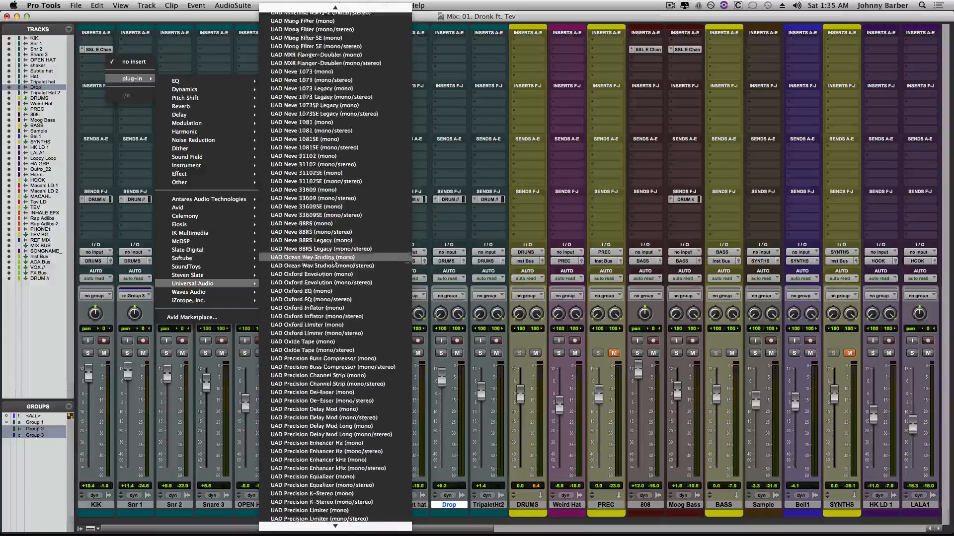
pyautogui.scroll(-5, 333, 263)
pyautogui.click(332, 280)
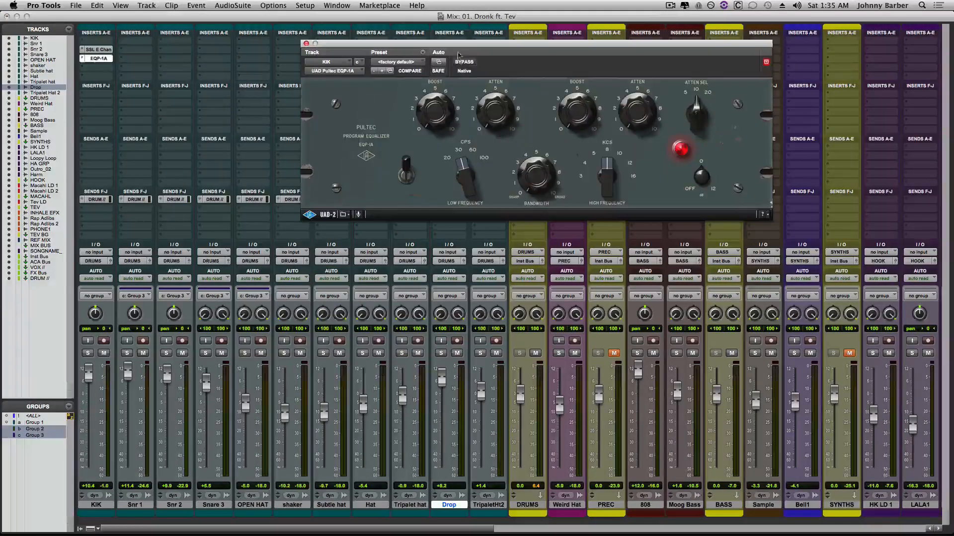
# - Set the Pultec's low frequency to 60 CPS and its high frequency to 3 KCS on the KIK track
pyautogui.moveTo(469, 50); pyautogui.dragTo(357, 138)
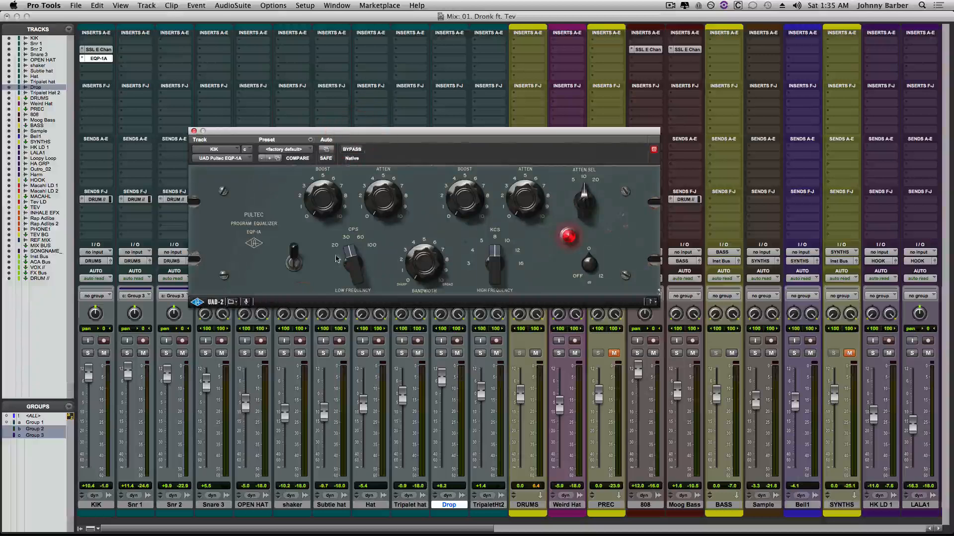
pyautogui.moveTo(361, 265); pyautogui.dragTo(364, 234)
pyautogui.moveTo(493, 265); pyautogui.dragTo(493, 365)
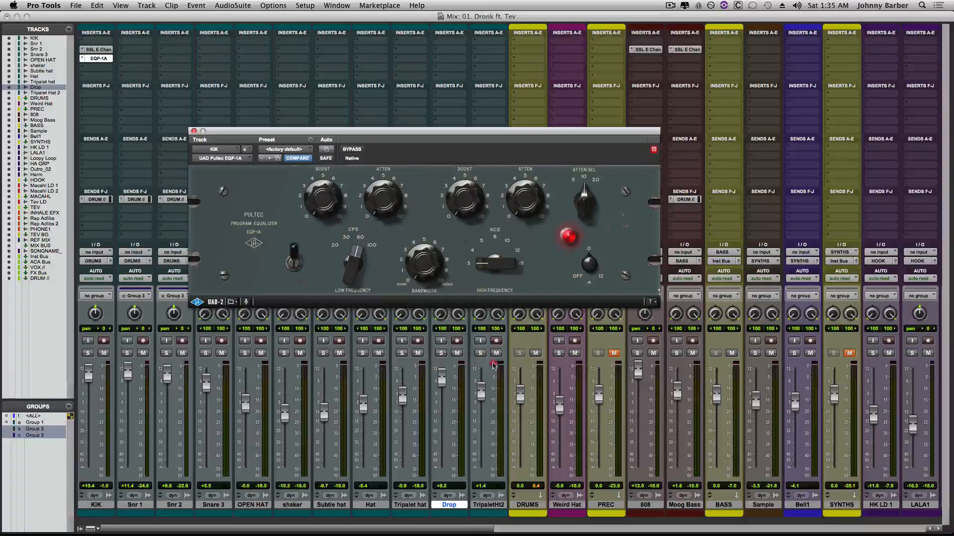
# - Raise the Pultec's low-frequency boost and attenuation, and add a high-frequency boost to the kick during playback
pyautogui.moveTo(327, 195); pyautogui.dragTo(329, 180)
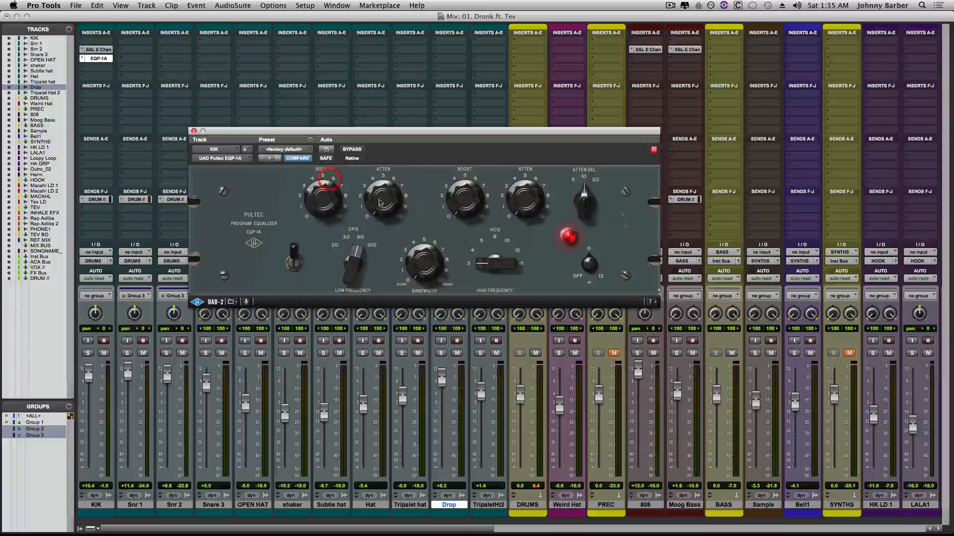
pyautogui.moveTo(380, 203); pyautogui.dragTo(394, 182)
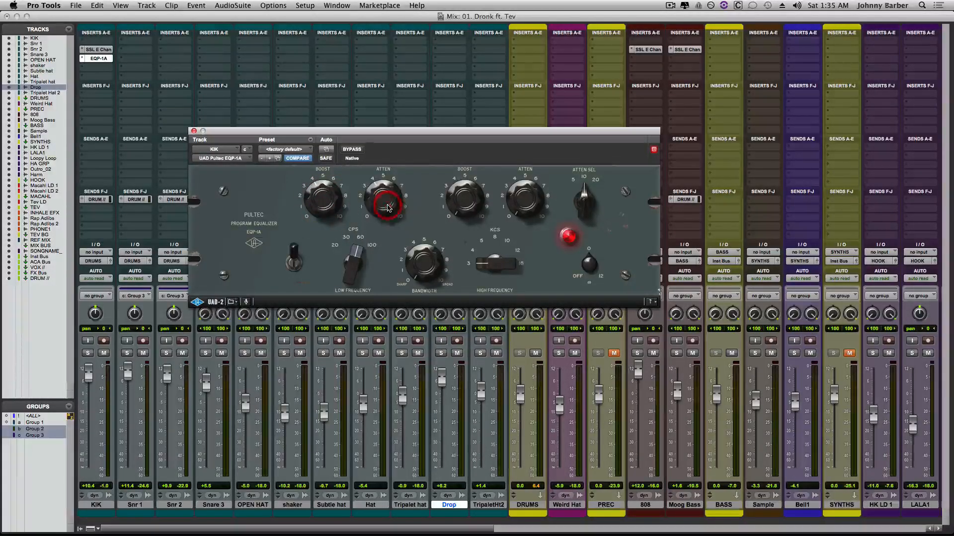
pyautogui.press('space')
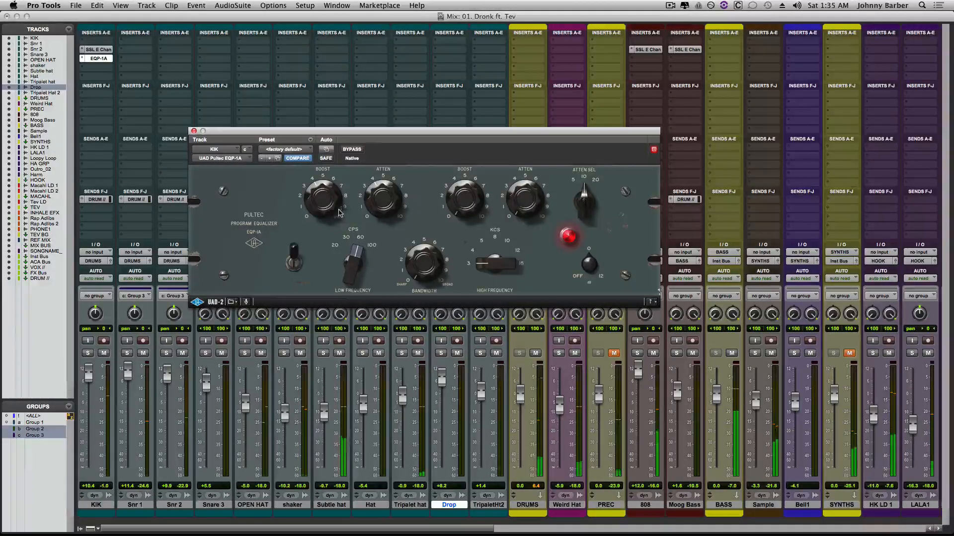
pyautogui.moveTo(331, 208); pyautogui.dragTo(338, 195)
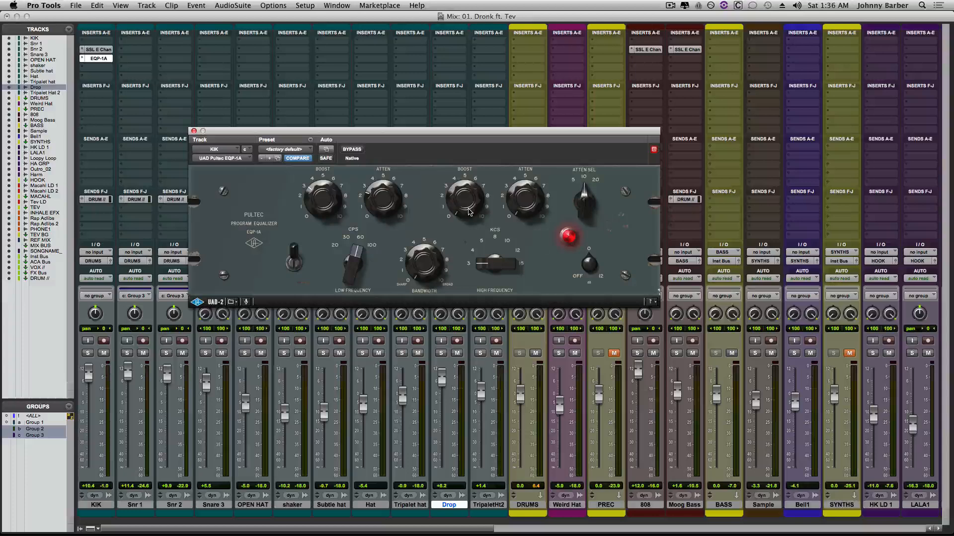
pyautogui.moveTo(469, 212); pyautogui.dragTo(475, 189)
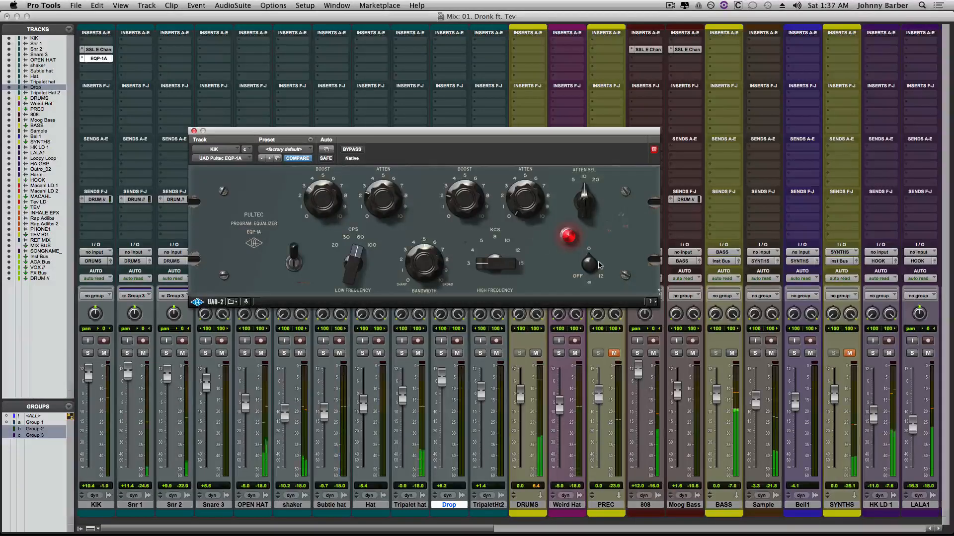
# - Compare the kick with the Pultec switched out and in, and close the plug-in window
pyautogui.click(296, 257)
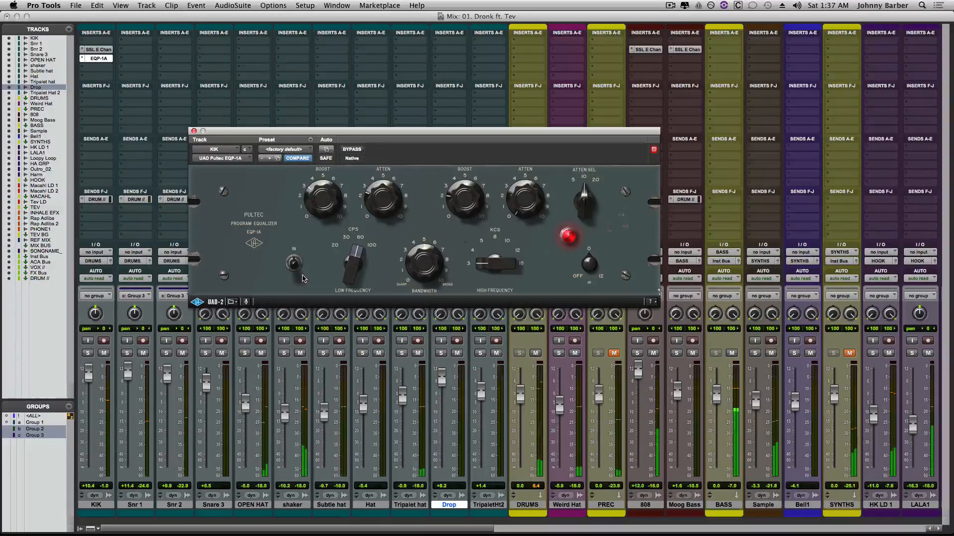
pyautogui.click(294, 263)
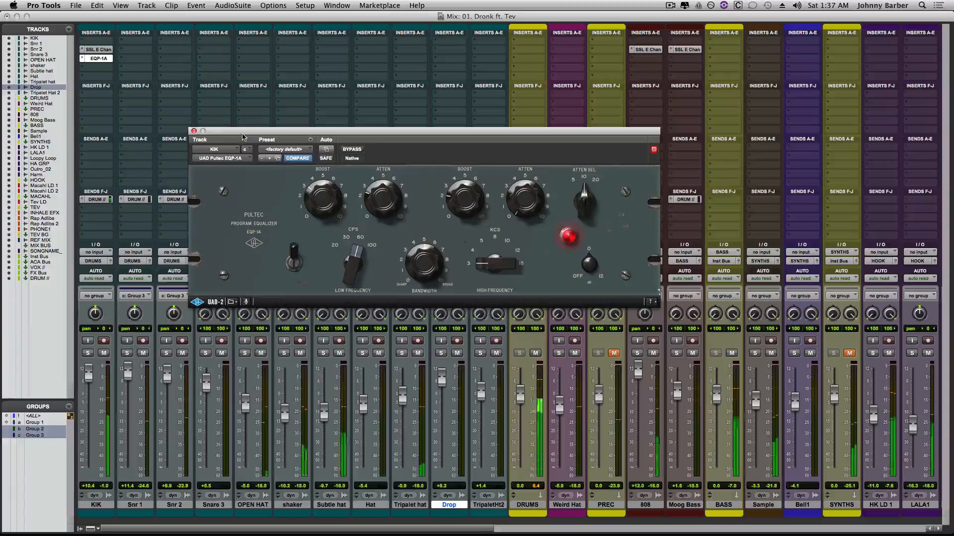
pyautogui.click(194, 130)
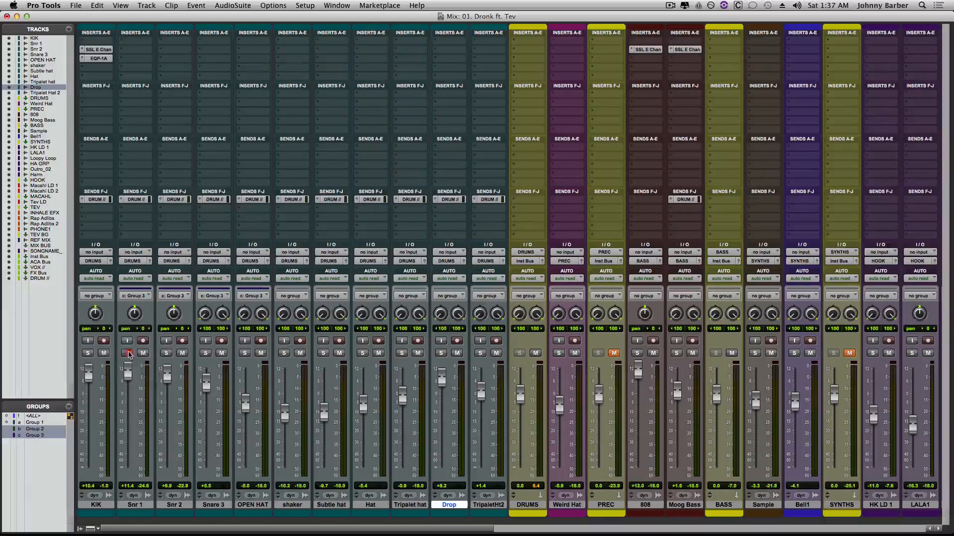
# - Disable Group 3 and clear its solos so the snare and open hat tracks respond individually
pyautogui.click(126, 353)
pyautogui.click(38, 436)
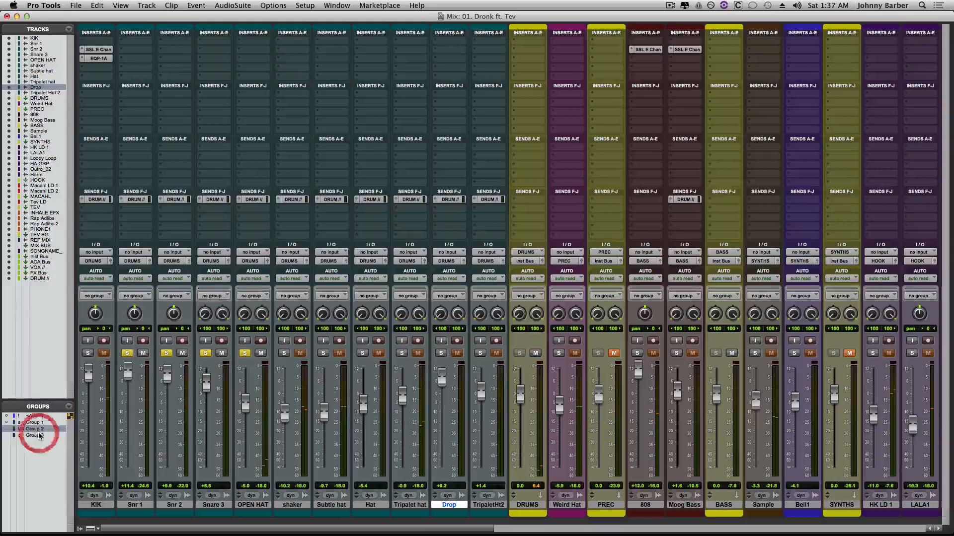
pyautogui.click(39, 436)
pyautogui.click(127, 353)
pyautogui.click(42, 433)
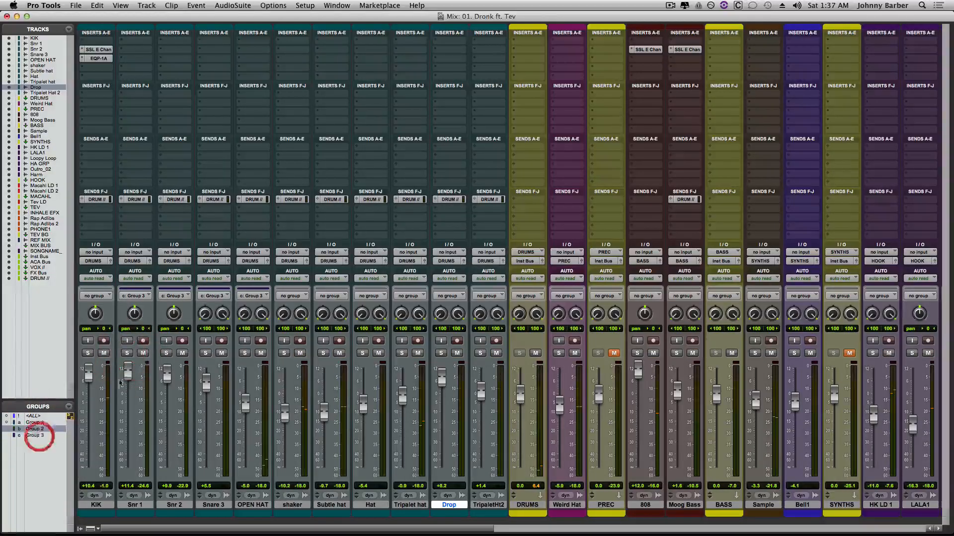
# - Audition Snr 1, Snr 2 and OPEN HAT alone one after another during playback, and clear the solo
pyautogui.click(128, 353)
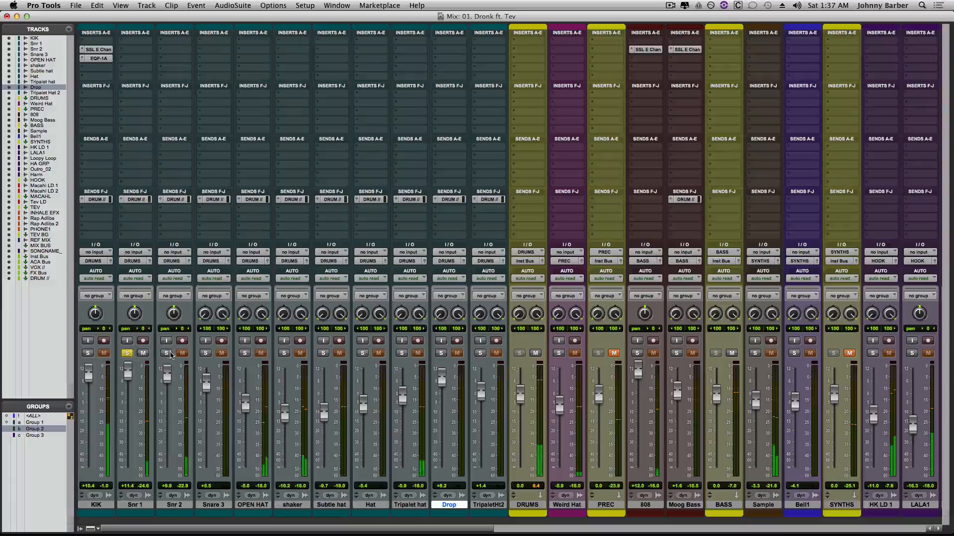
pyautogui.click(167, 354)
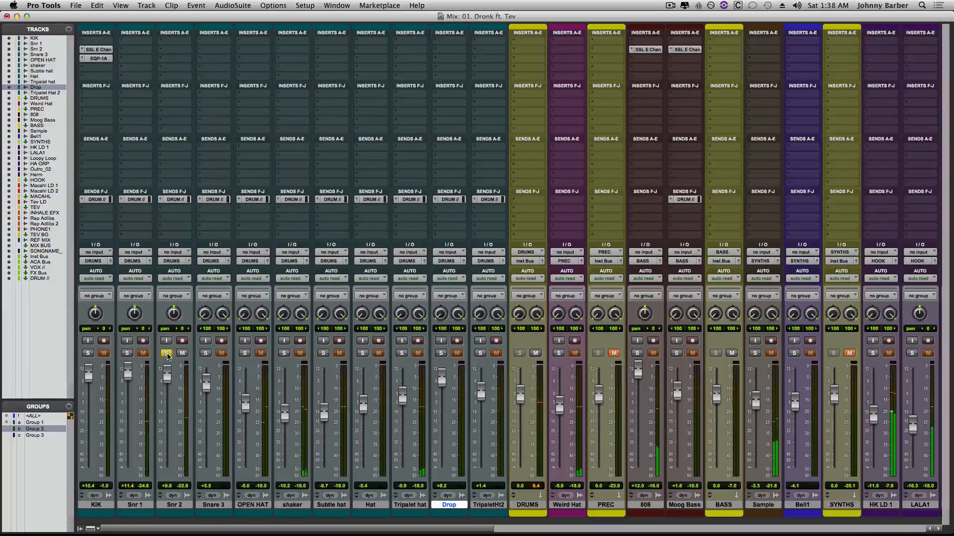
pyautogui.click(244, 353)
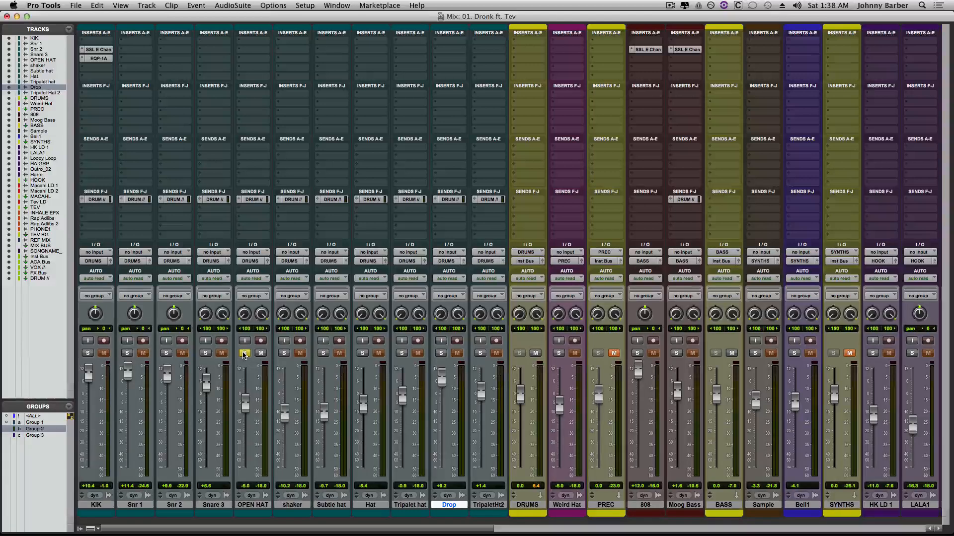
pyautogui.click(244, 354)
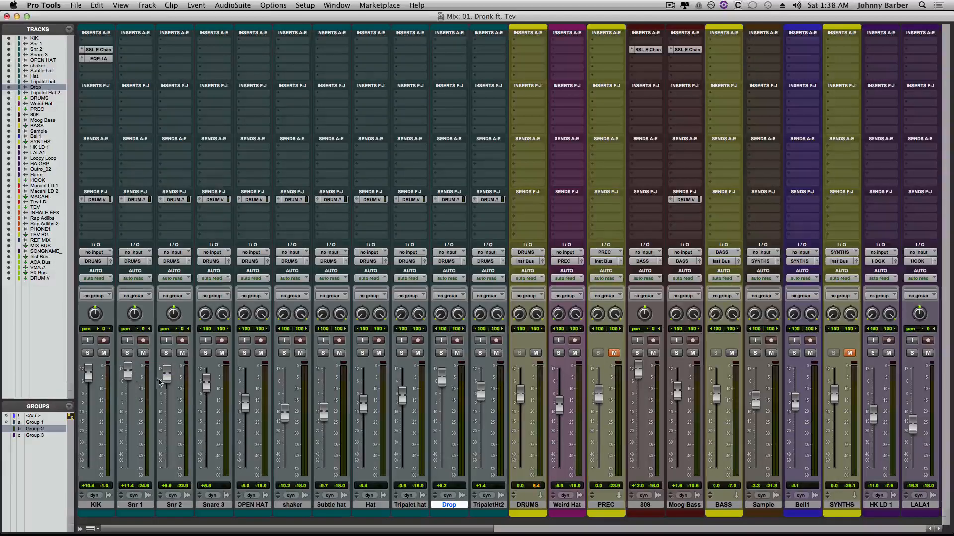
# - Set the track volumes to +11.3 for Snr 2, +9.6 for Snr 1 and -5.7 for OPEN HAT
pyautogui.moveTo(165, 381); pyautogui.dragTo(128, 385)
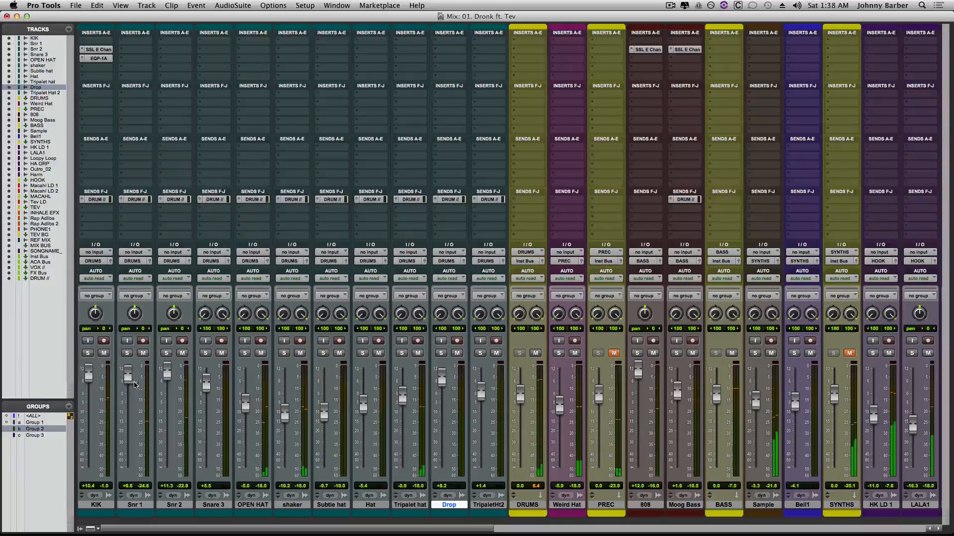
pyautogui.moveTo(246, 398); pyautogui.dragTo(247, 400)
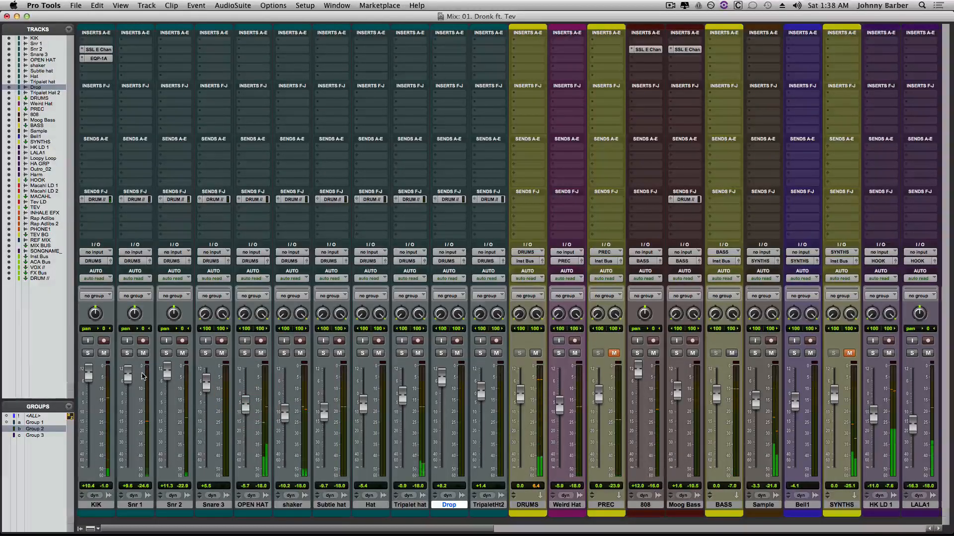
# - Insert the UAD SSL E Channel Strip (mono) in the first insert slot of the Snr 1 track
pyautogui.click(140, 52)
pyautogui.moveTo(162, 70)
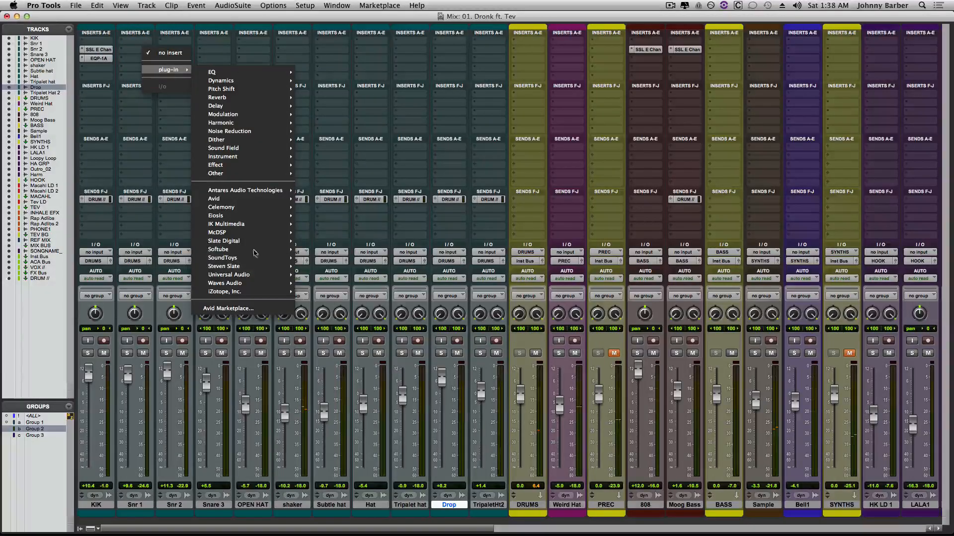
pyautogui.moveTo(244, 276)
pyautogui.scroll(-3, 350, 526)
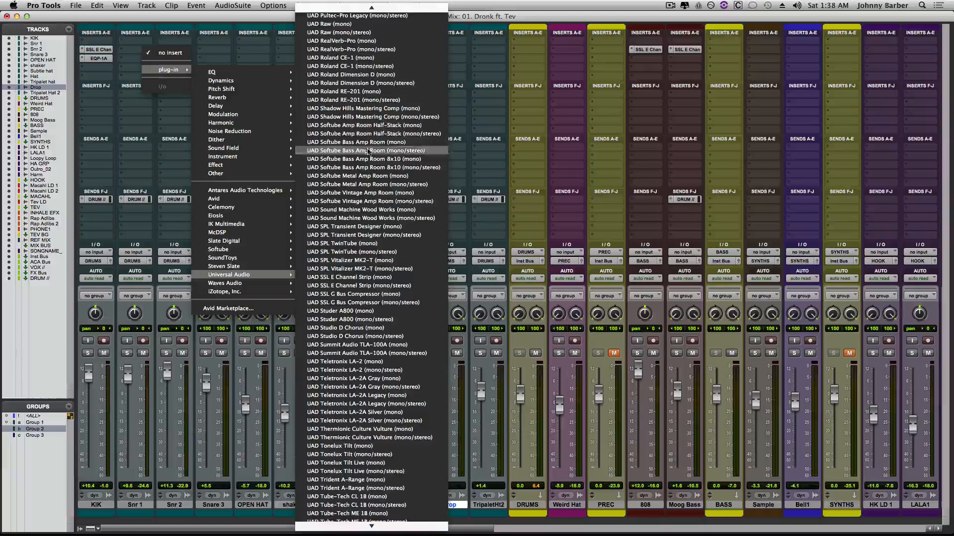
pyautogui.click(360, 278)
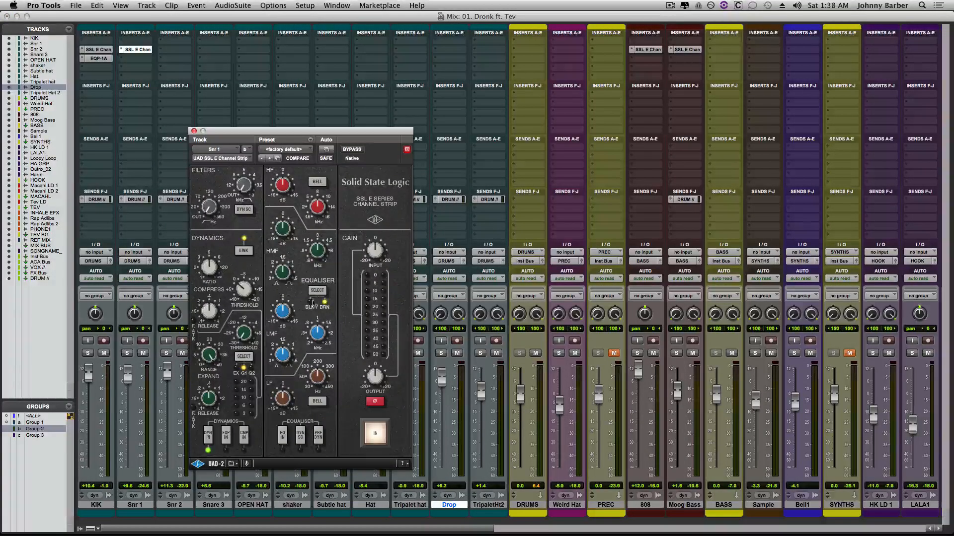
# - Engage the black EQ with the low-band bell on Snr 1, boost the low frequencies and raise the high-pass filter
pyautogui.click(311, 301)
pyautogui.click(282, 432)
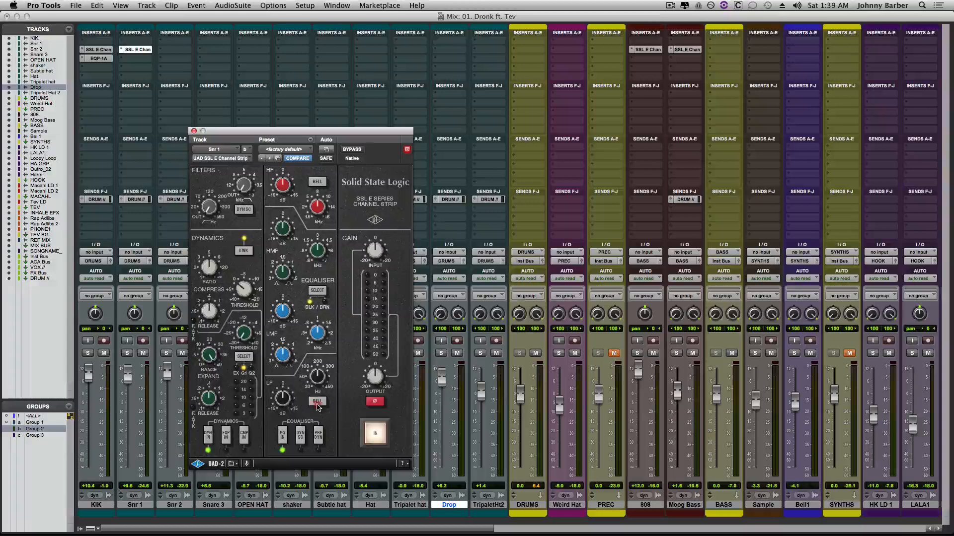
pyautogui.click(317, 402)
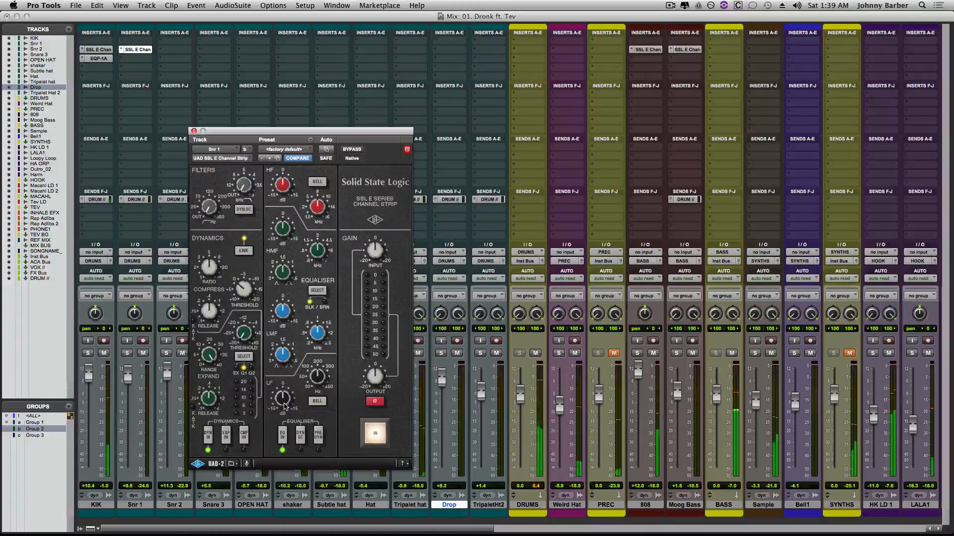
pyautogui.moveTo(286, 406); pyautogui.dragTo(302, 353)
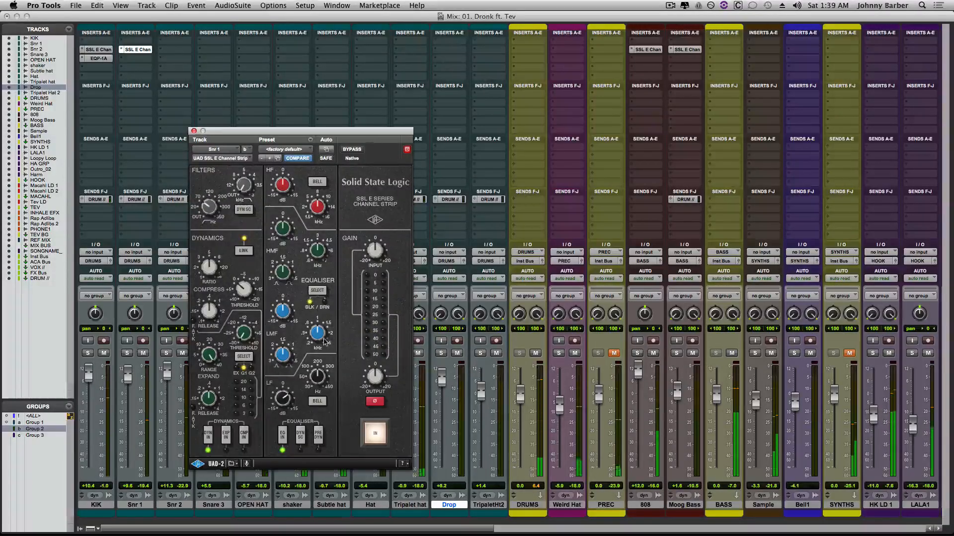
# - Compare Snr 1 with the channel strip switched out and in during playback, and close the plug-in window
pyautogui.moveTo(383, 130); pyautogui.dragTo(488, 44)
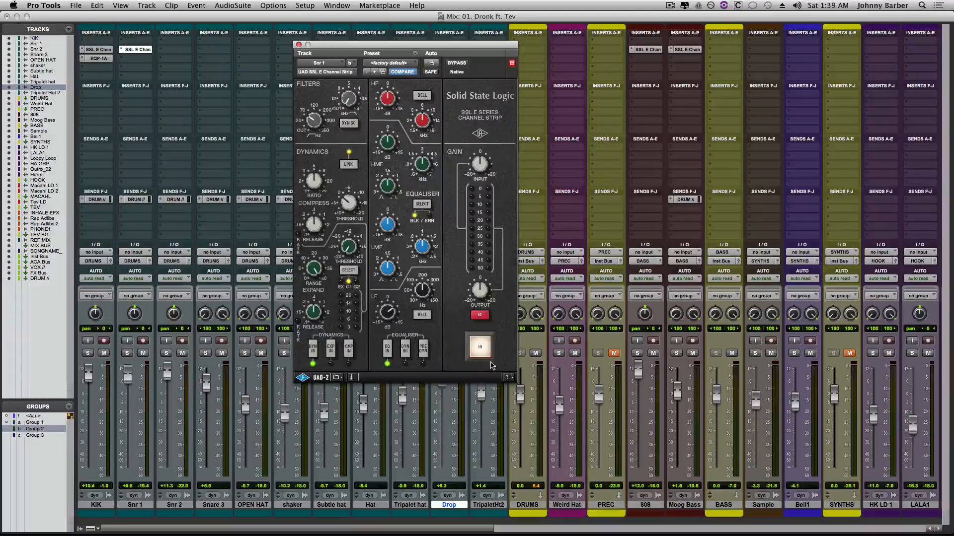
pyautogui.click(481, 348)
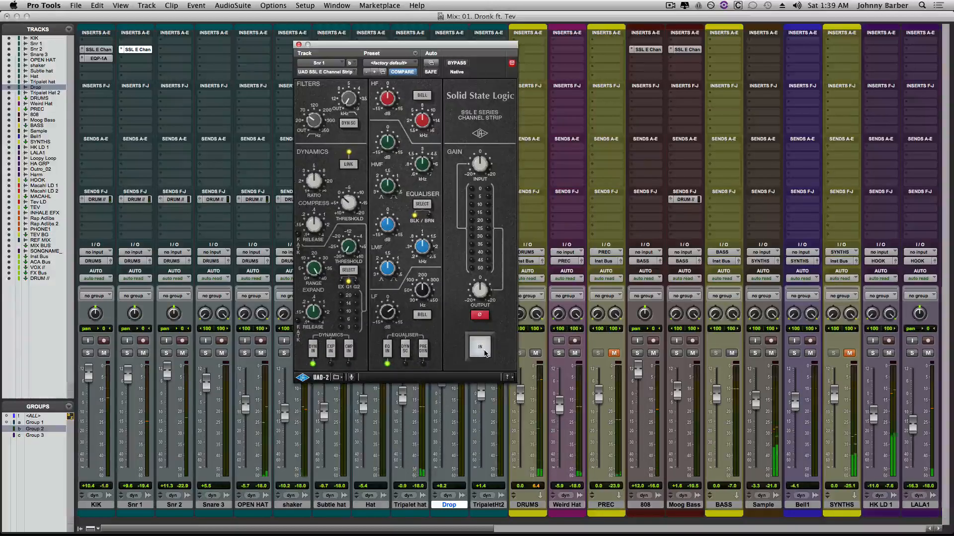
pyautogui.click(485, 354)
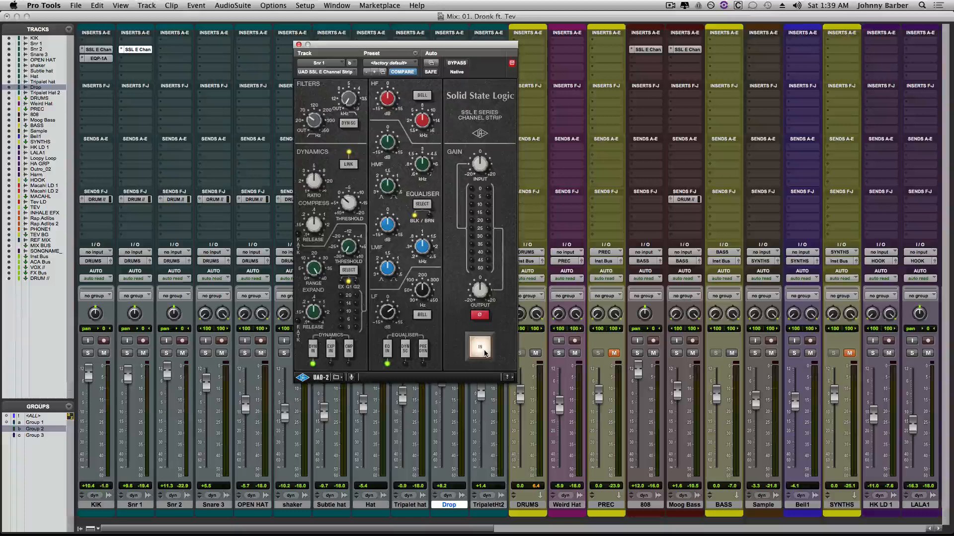
pyautogui.click(298, 45)
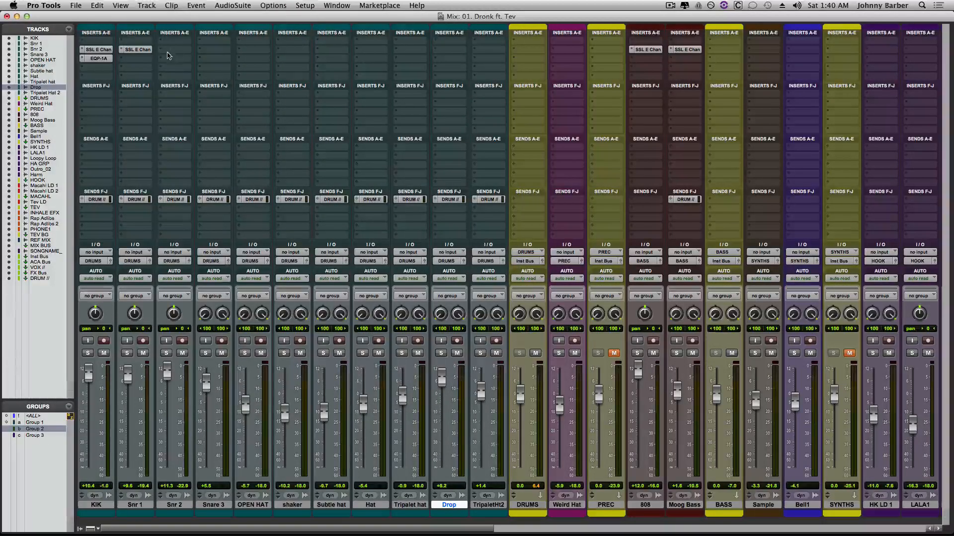
# - Insert the UAD API 550A (mono) in the first insert slot of the Snr 2 track
pyautogui.click(168, 52)
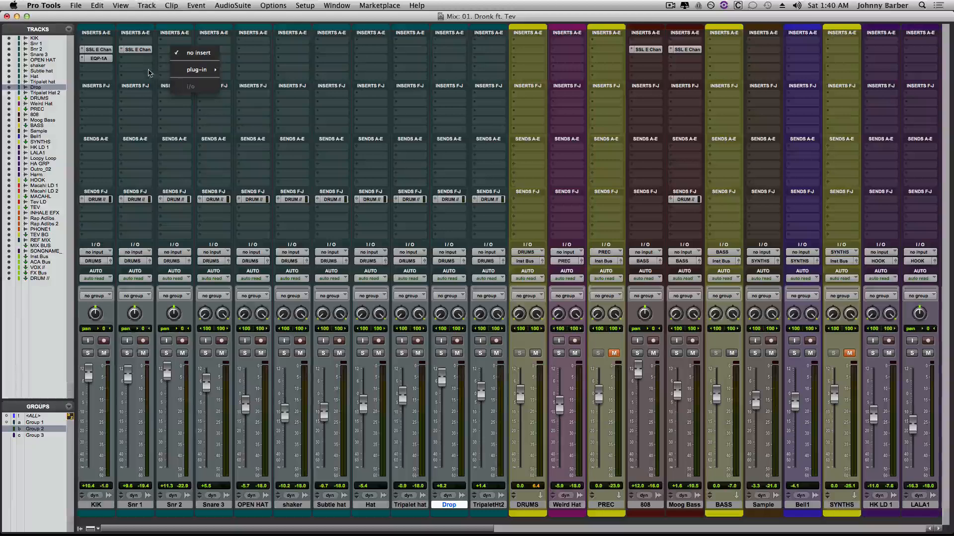
pyautogui.click(158, 55)
pyautogui.moveTo(200, 70)
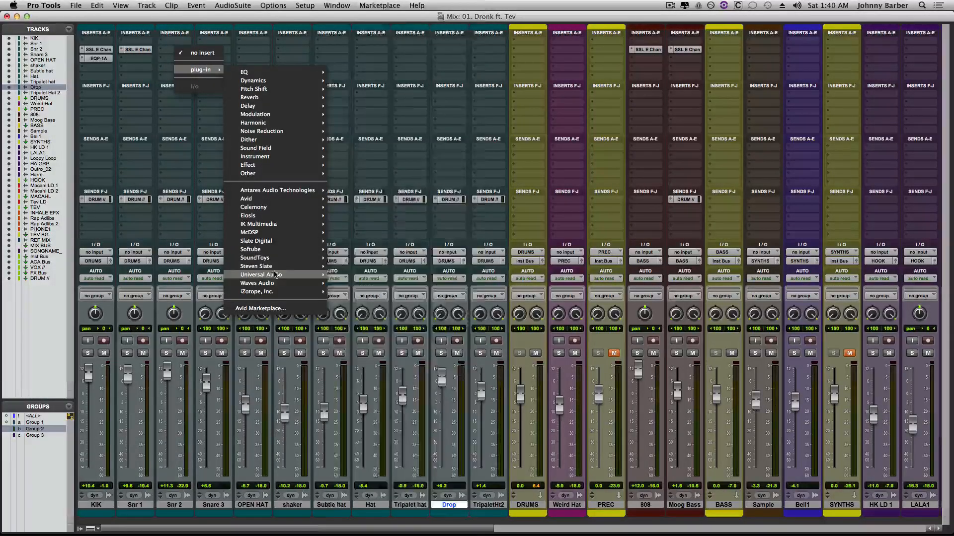
pyautogui.moveTo(278, 275)
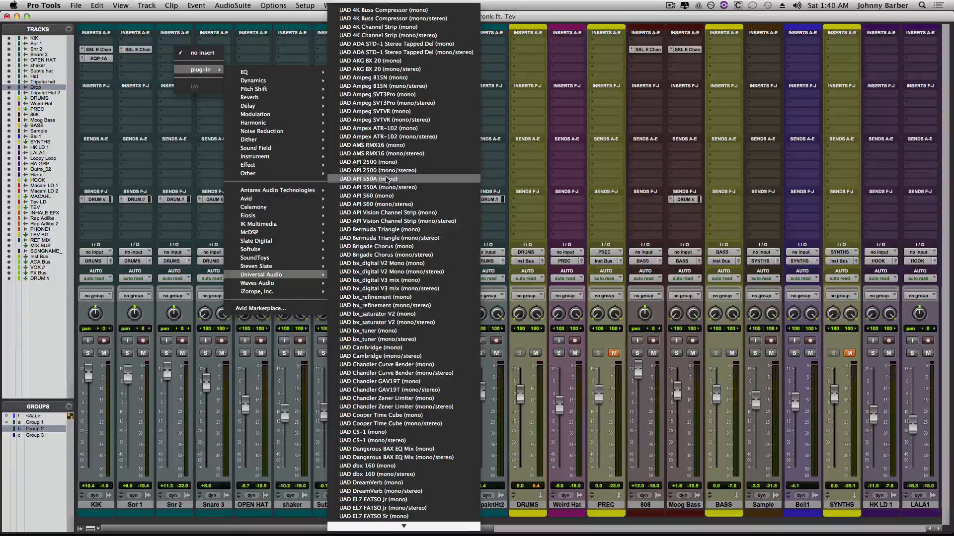
pyautogui.click(387, 180)
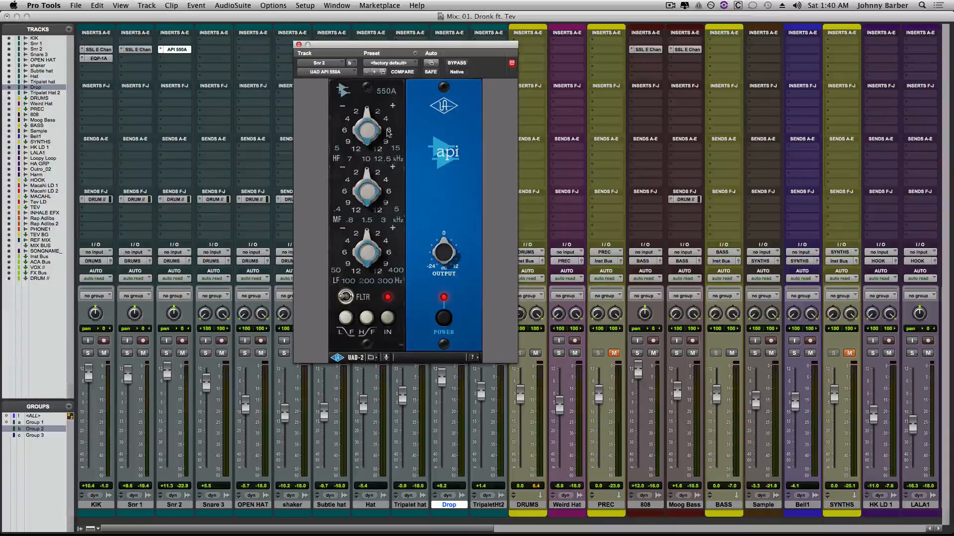
# - Boost Snr 2's high band by 4 dB and low band by 2 dB on the API 550A, and close its window
pyautogui.moveTo(388, 121); pyautogui.dragTo(375, 117)
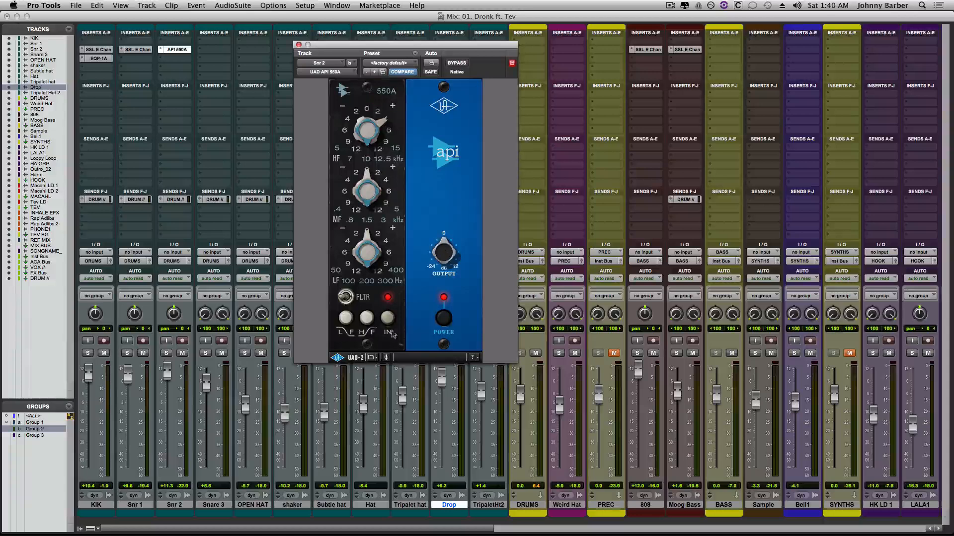
pyautogui.click(397, 274)
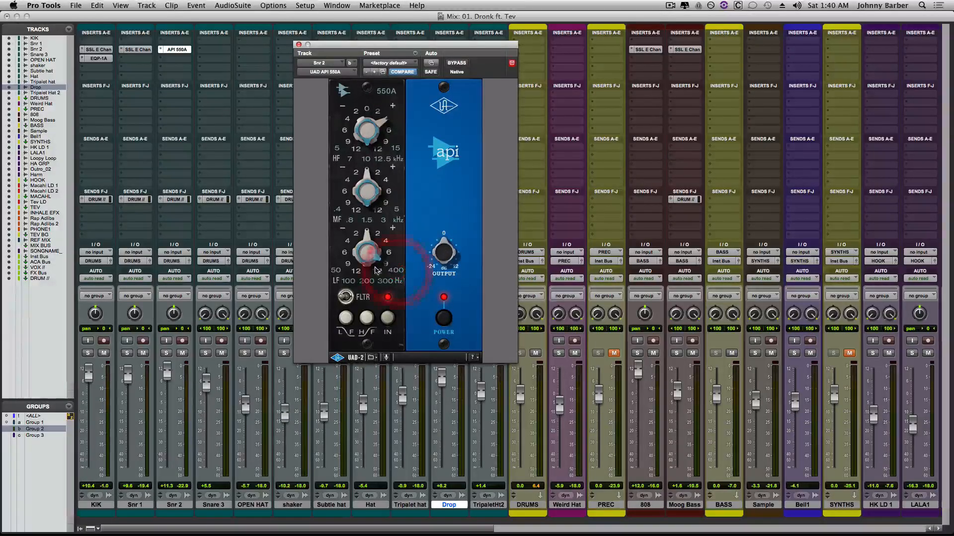
pyautogui.click(380, 229)
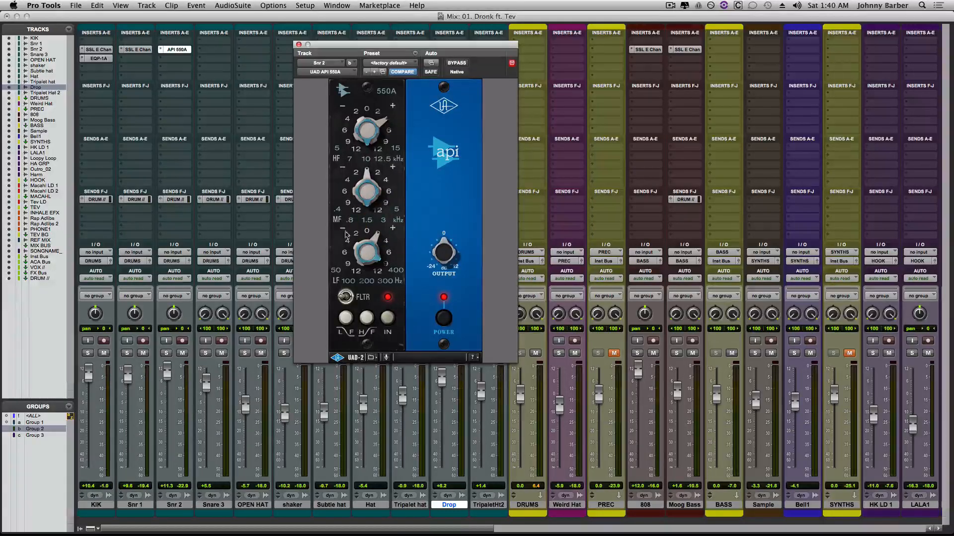
pyautogui.click(444, 314)
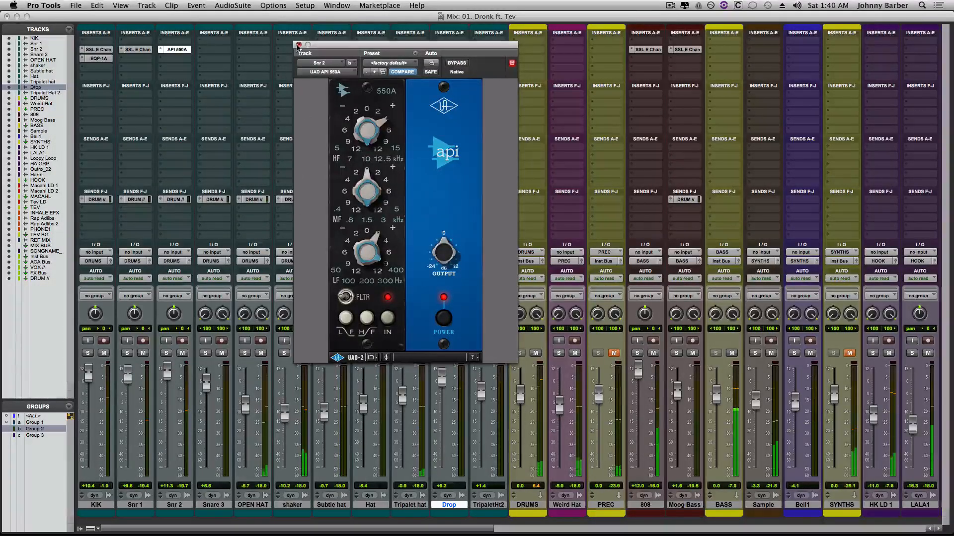
pyautogui.click(299, 44)
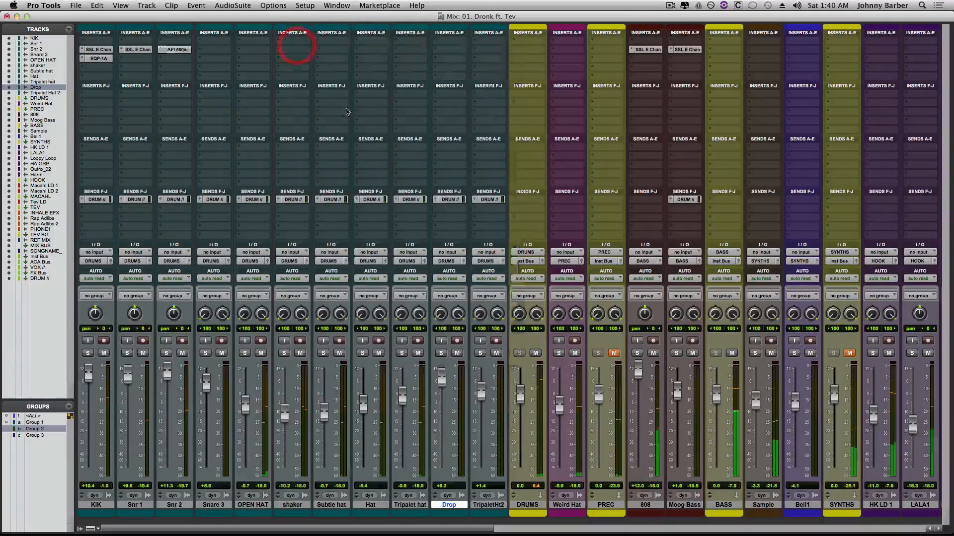
# - Reopen the SSL E Channel Strip on Snr 1, fine-tune its low-frequency gain, and close the plug-in window
pyautogui.click(138, 50)
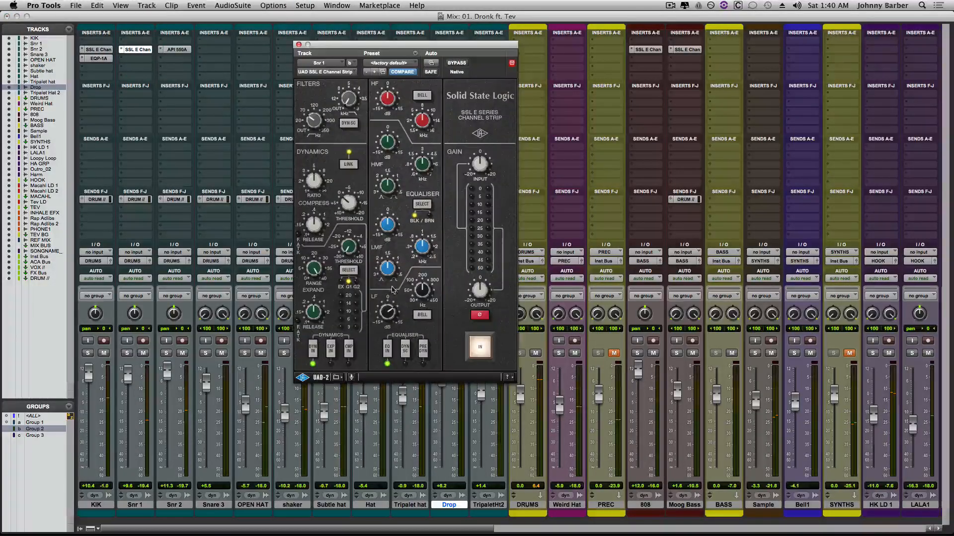
pyautogui.click(391, 311)
pyautogui.moveTo(390, 310); pyautogui.dragTo(390, 312)
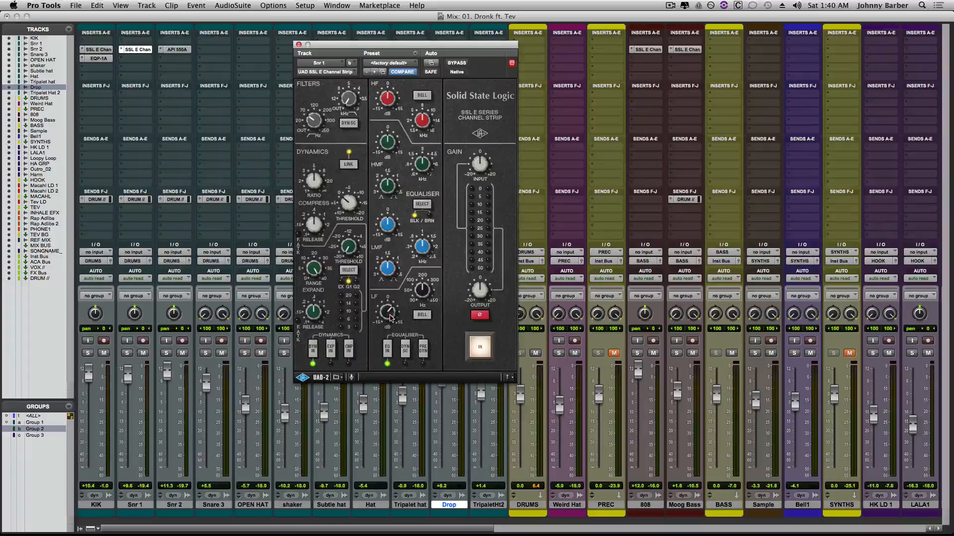
pyautogui.click(299, 44)
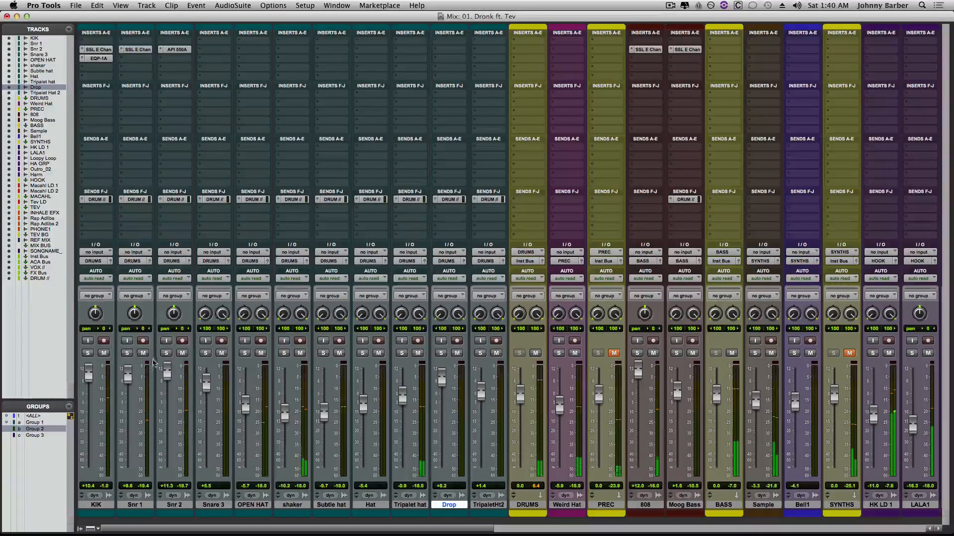
# - Lower the Snr 1 track's volume to +8.2 during playback
pyautogui.moveTo(128, 378); pyautogui.dragTo(128, 378)
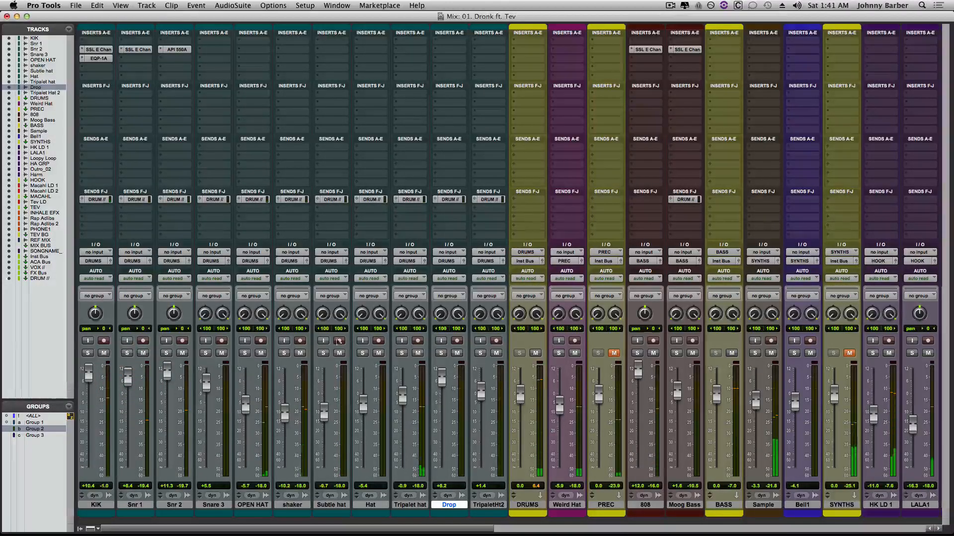
pyautogui.click(126, 386)
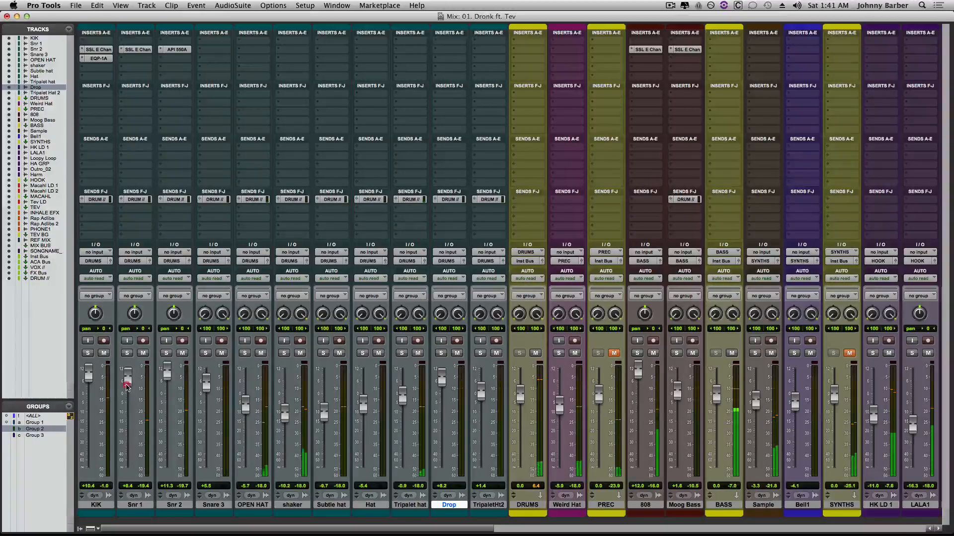
pyautogui.moveTo(126, 385); pyautogui.dragTo(126, 386)
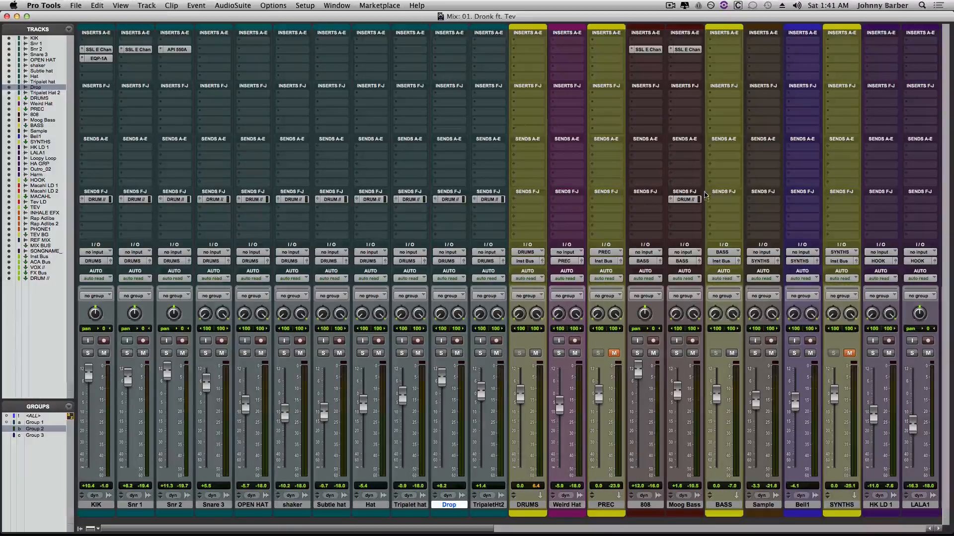
# - Copy the Moog Bass track's DRUM // send to the 808 track and start playback
pyautogui.click(688, 200)
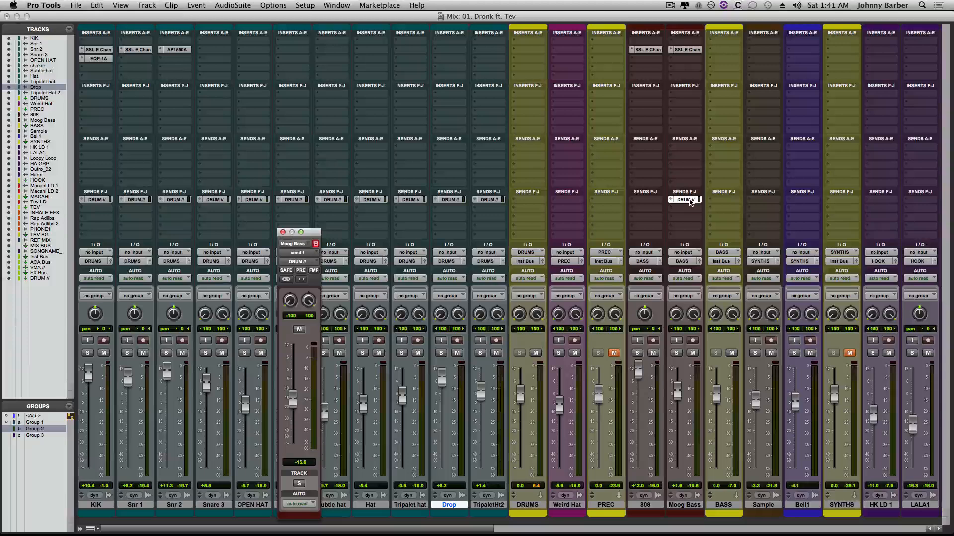
pyautogui.click(689, 200)
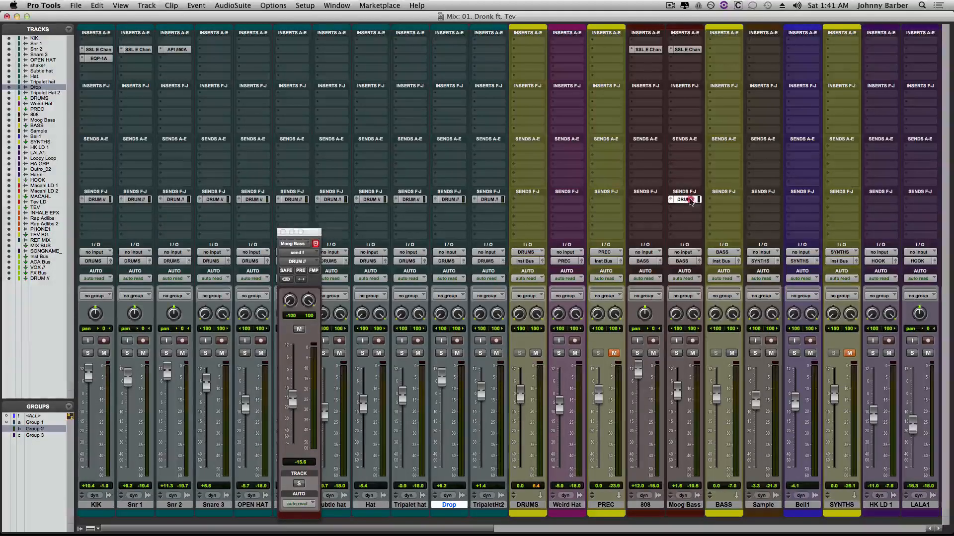
pyautogui.moveTo(651, 199); pyautogui.dragTo(650, 198)
pyautogui.press('space')
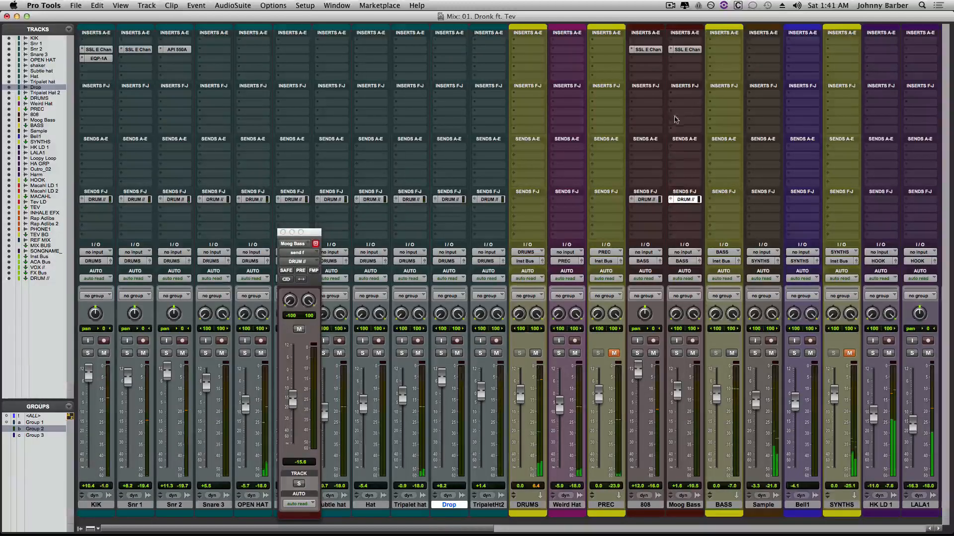
# - Centre the pan of the 808's DRUM // send, compare it muted and unmuted, lower its level to -18.2, and close the send window
pyautogui.click(645, 199)
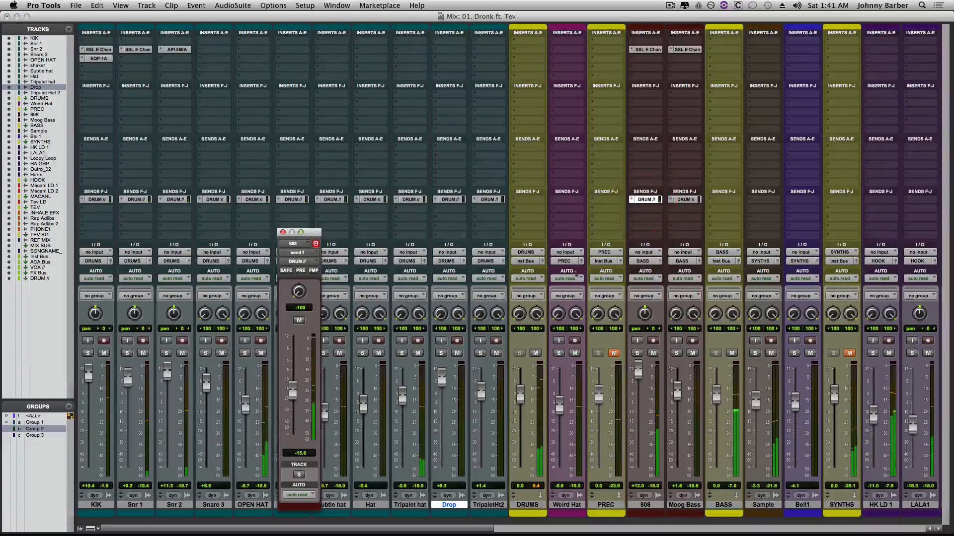
pyautogui.click(299, 321)
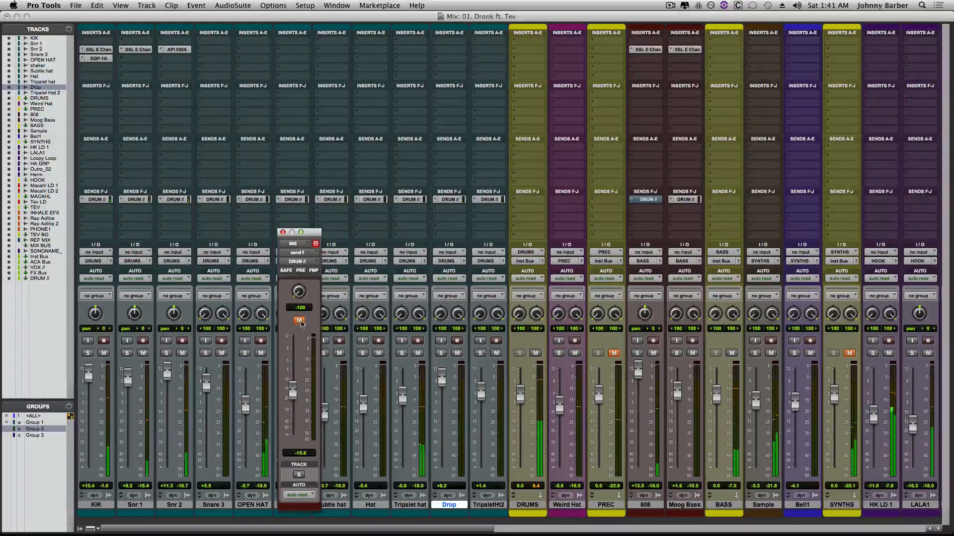
pyautogui.keyDown('alt'); pyautogui.click(300, 292); pyautogui.keyUp('alt')
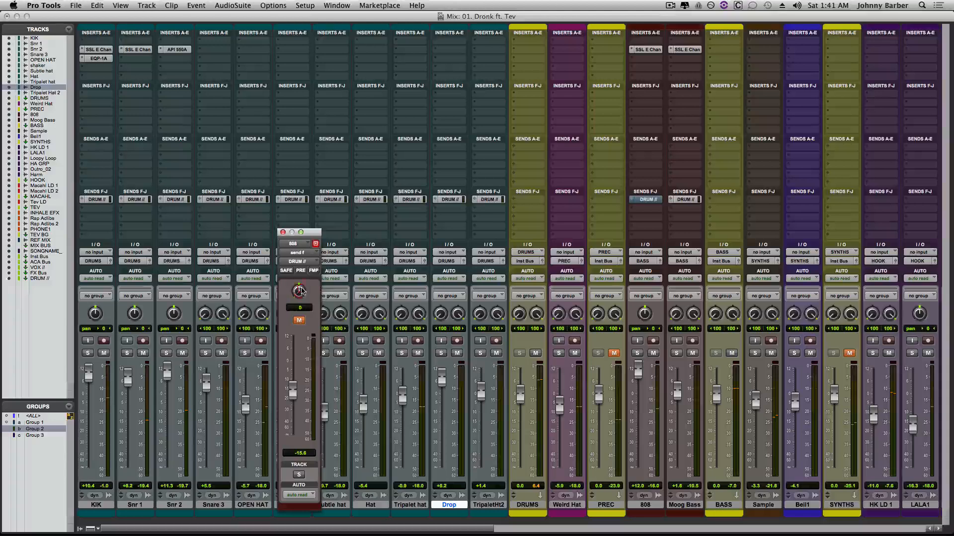
pyautogui.click(299, 321)
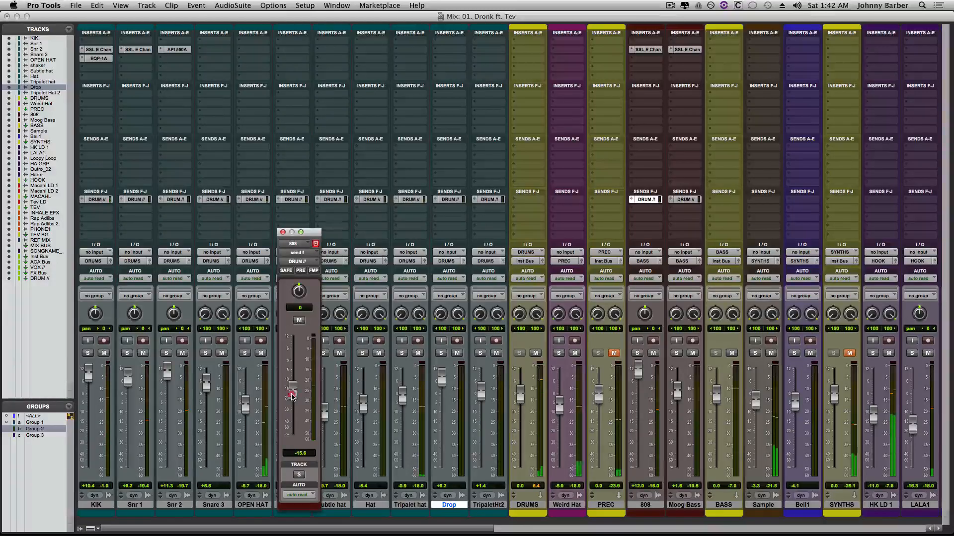
pyautogui.moveTo(291, 400); pyautogui.dragTo(292, 401)
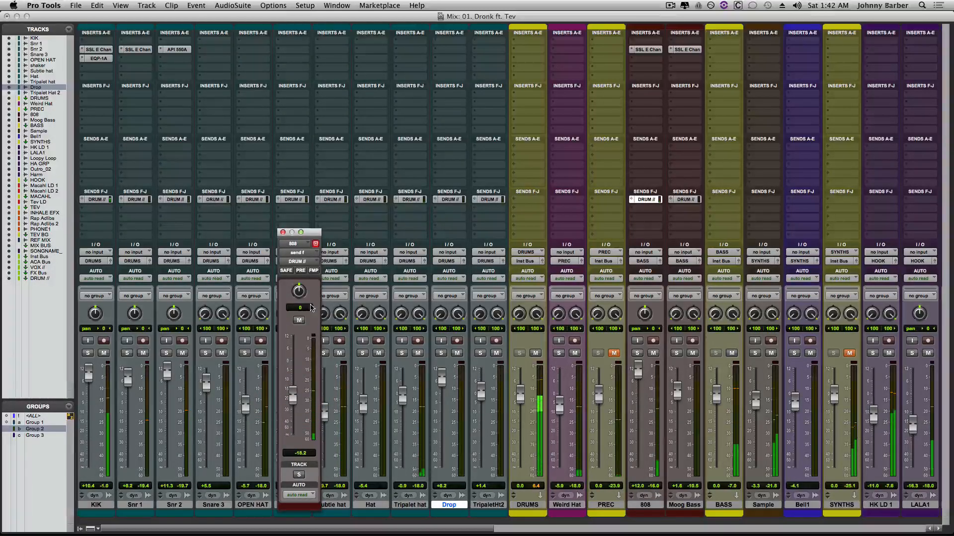
pyautogui.click(282, 233)
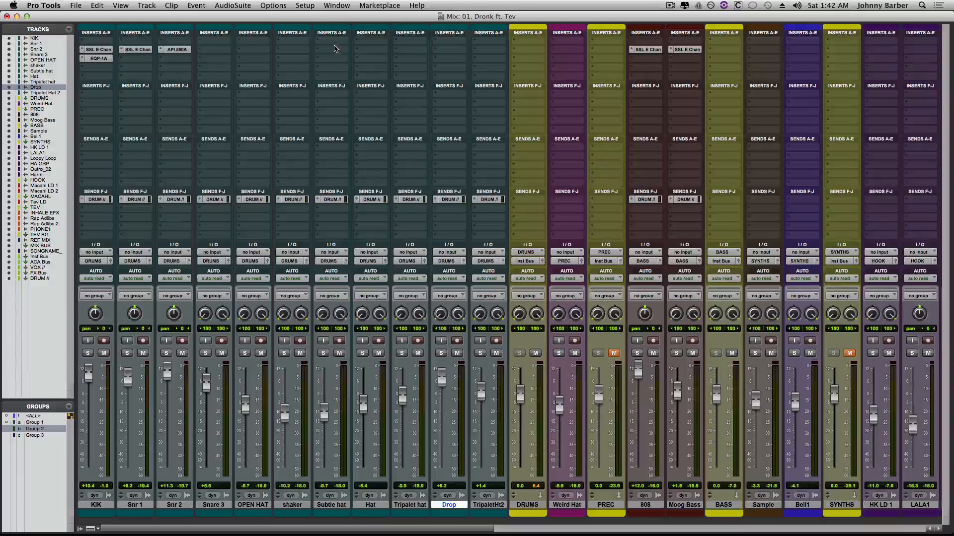
# - Solo the Subtle hat track briefly, and insert the UAD Studer A800 (stereo) multichannel plug-in in its first insert slot
pyautogui.click(324, 353)
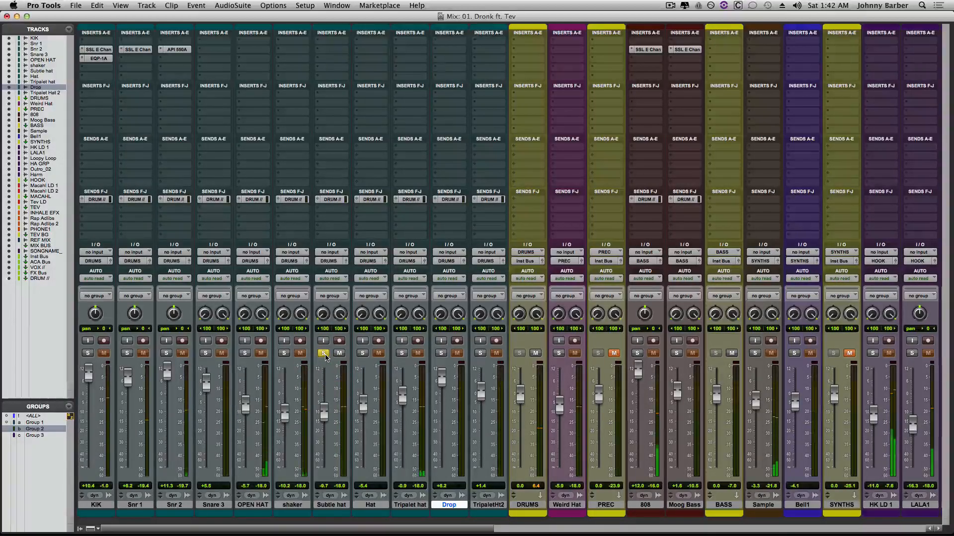
pyautogui.click(324, 353)
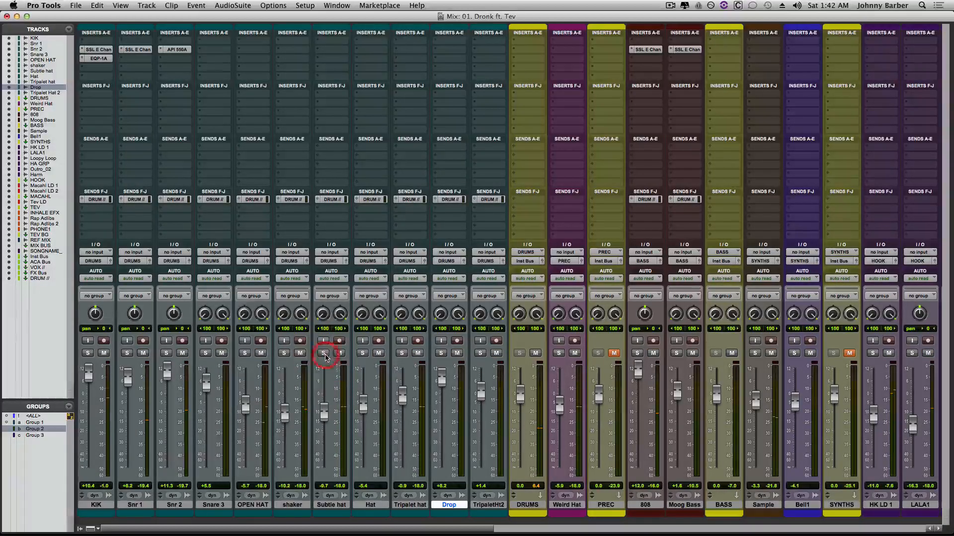
pyautogui.click(332, 51)
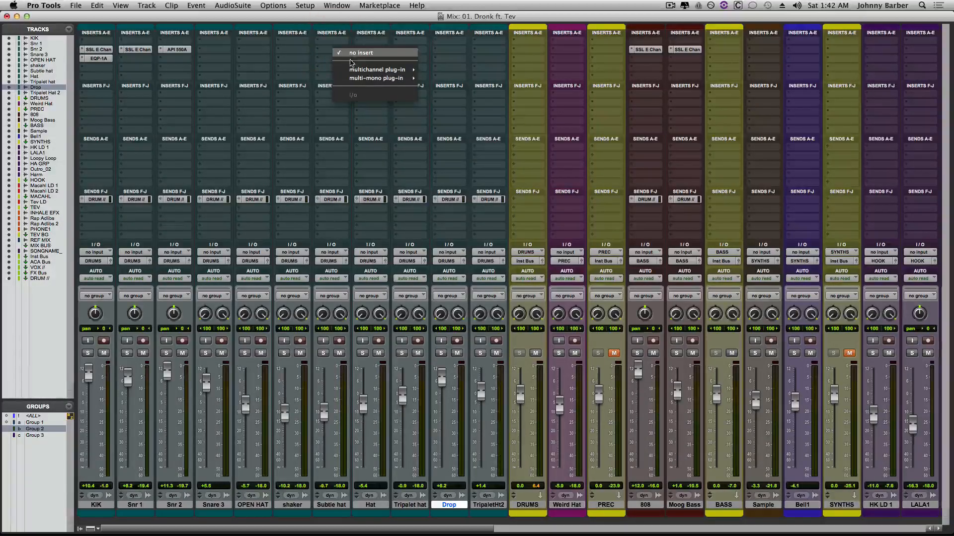
pyautogui.moveTo(372, 70)
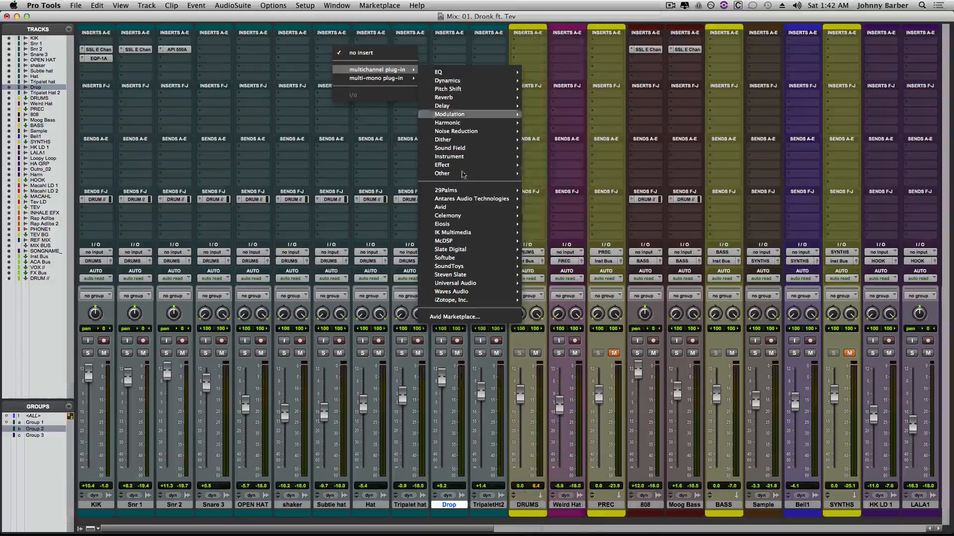
pyautogui.moveTo(460, 283)
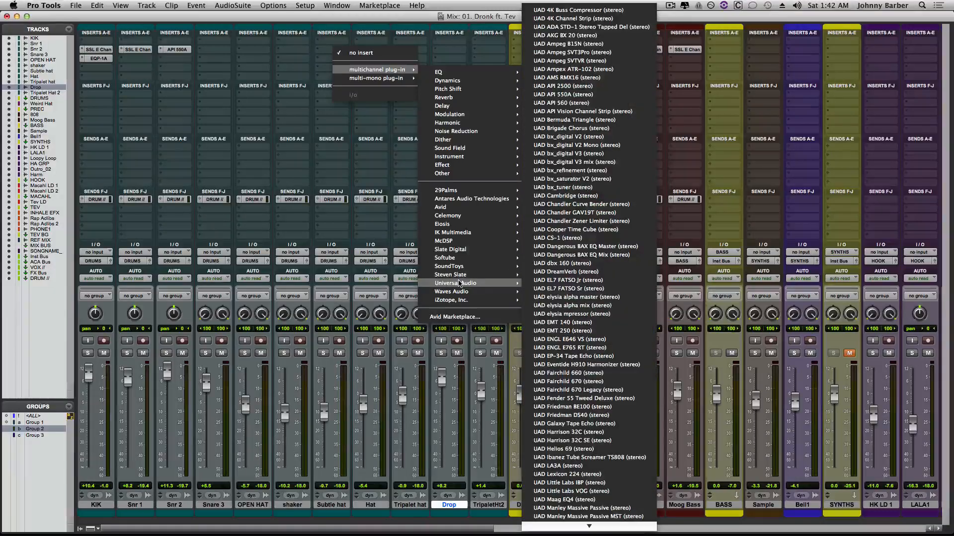
pyautogui.scroll(-10, 616, 281)
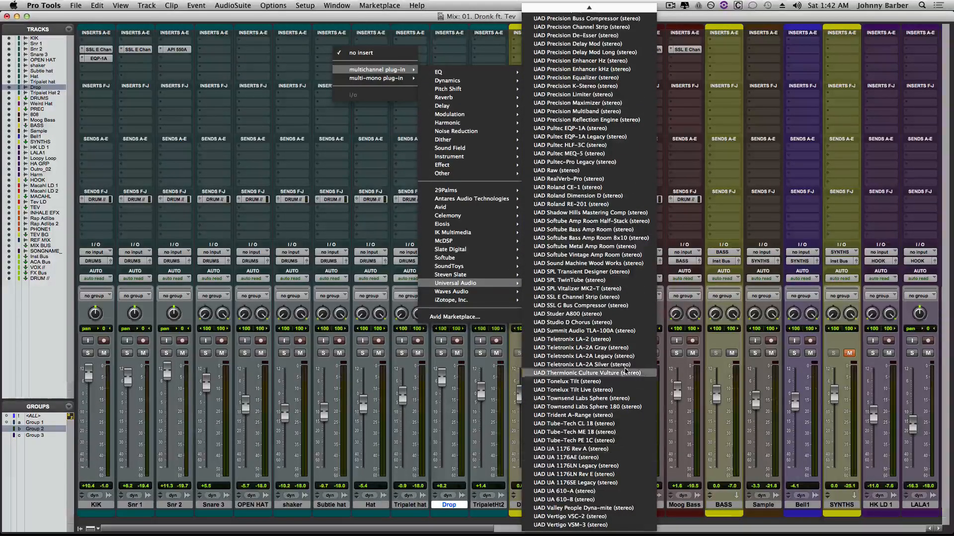
pyautogui.click(580, 318)
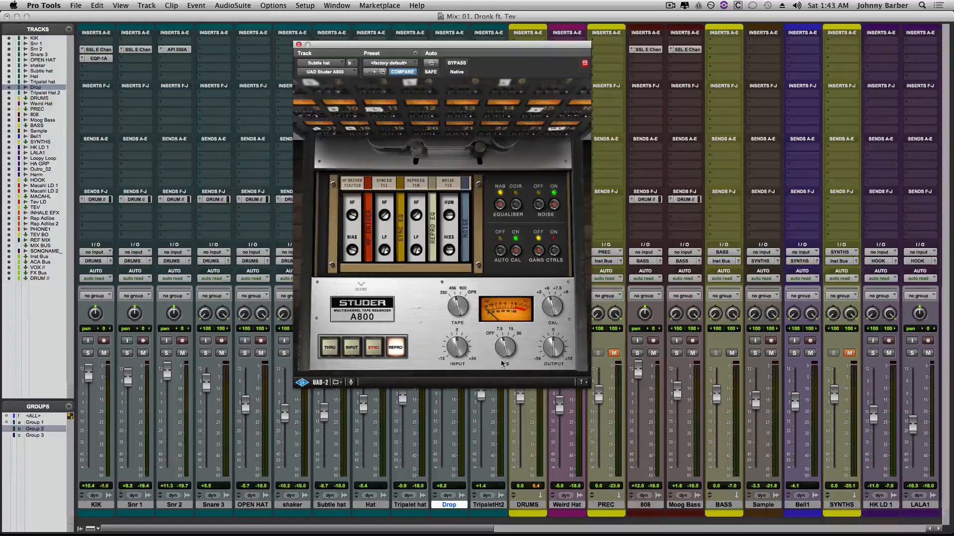
# - Adjust the Studer A800's input and output levels on Subtle hat, moving its window clear of the track during playback
pyautogui.click(460, 350)
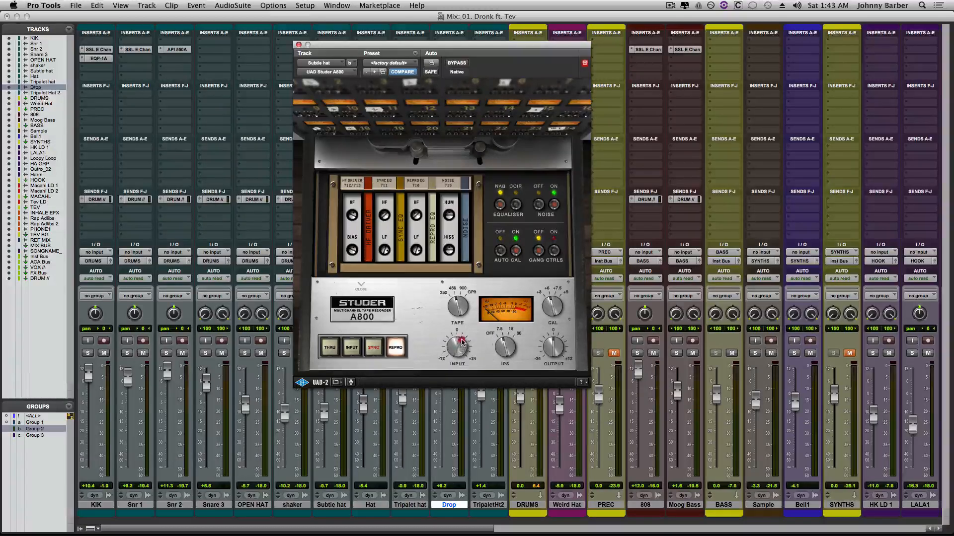
pyautogui.click(551, 359)
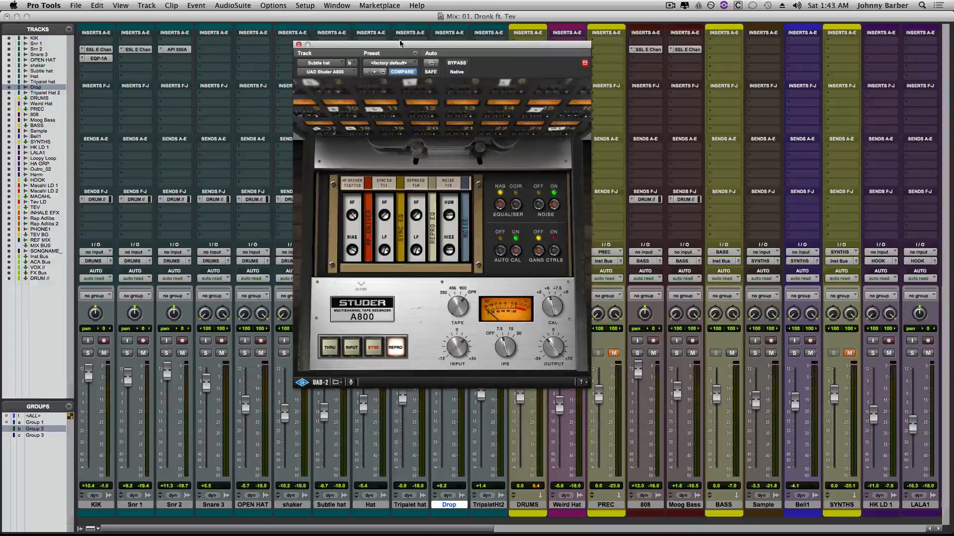
pyautogui.moveTo(400, 42); pyautogui.dragTo(657, 57)
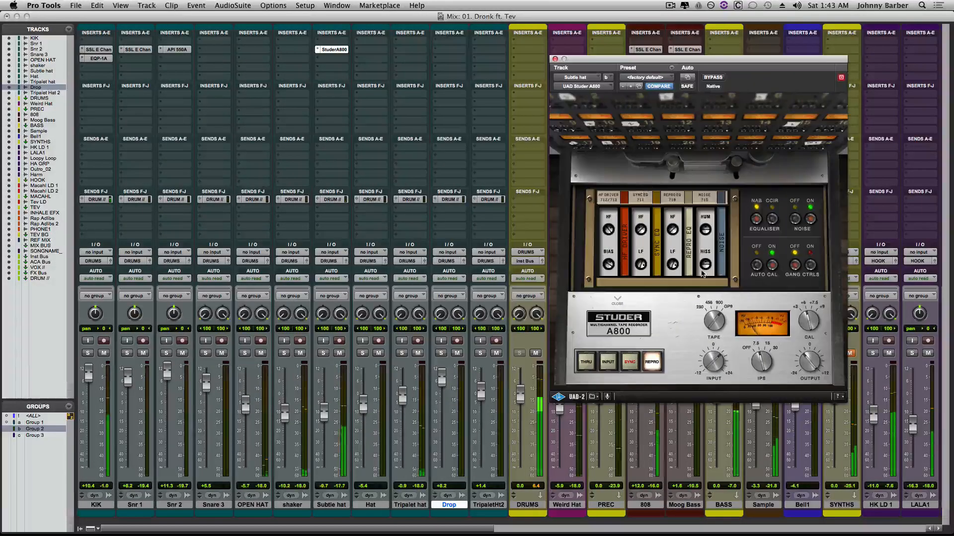
pyautogui.click(719, 368)
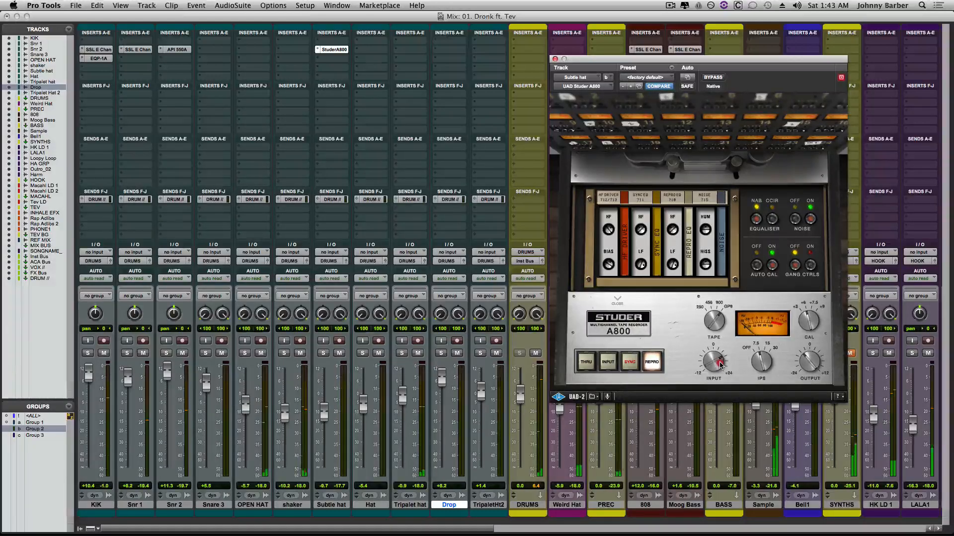
pyautogui.keyDown('alt'); pyautogui.click(715, 361); pyautogui.keyUp('alt')
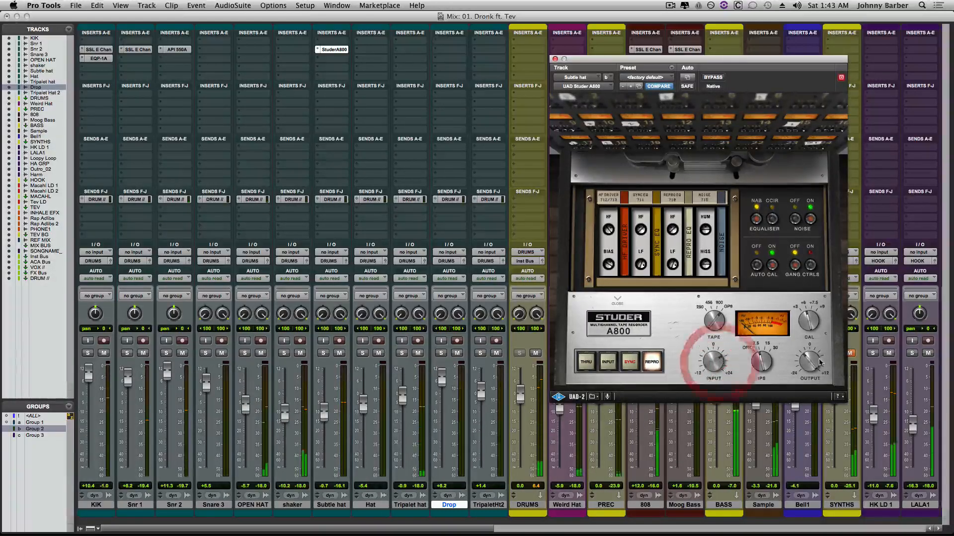
pyautogui.keyDown('alt'); pyautogui.click(809, 370); pyautogui.keyUp('alt')
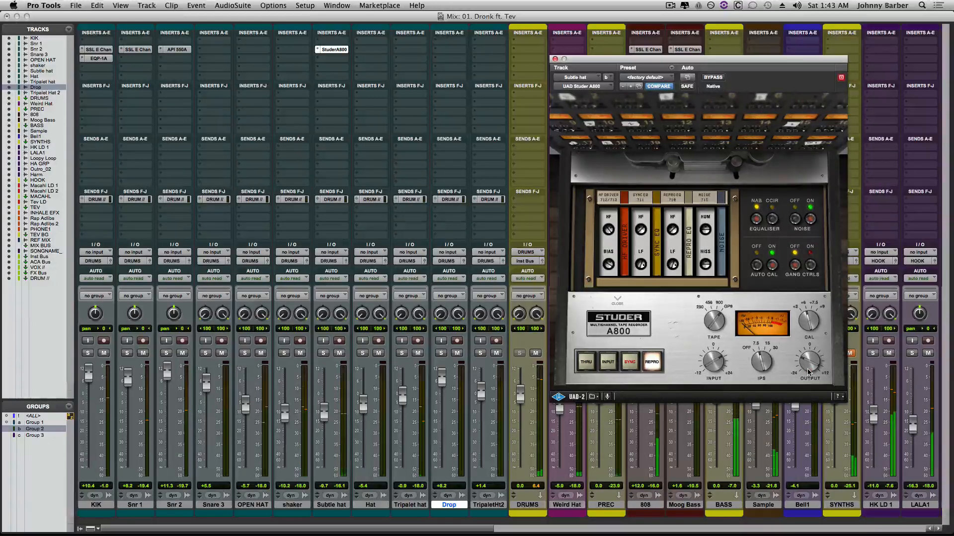
pyautogui.keyDown('alt'); pyautogui.click(808, 372); pyautogui.keyUp('alt')
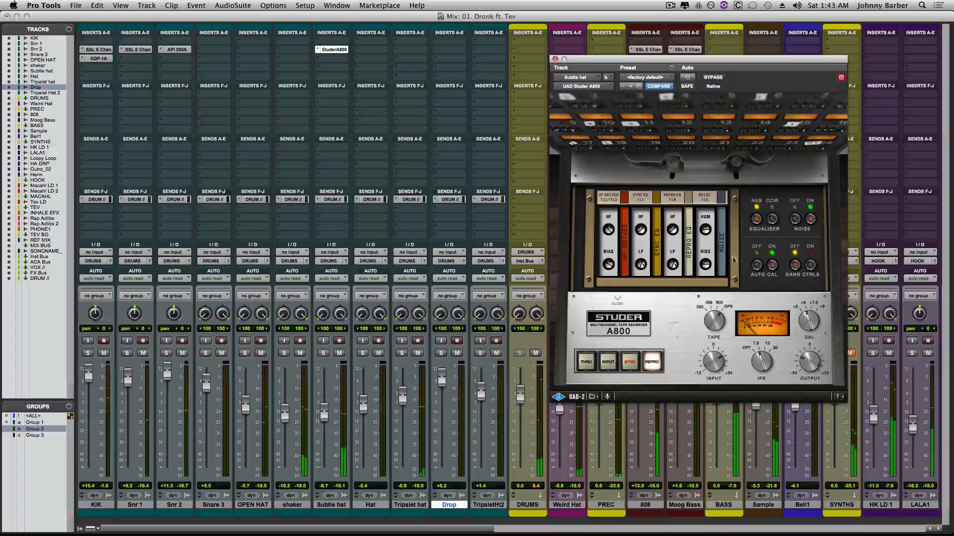
# - Compare Subtle hat with the Studer A800 bypassed and active, and close the plug-in window
pyautogui.click(713, 78)
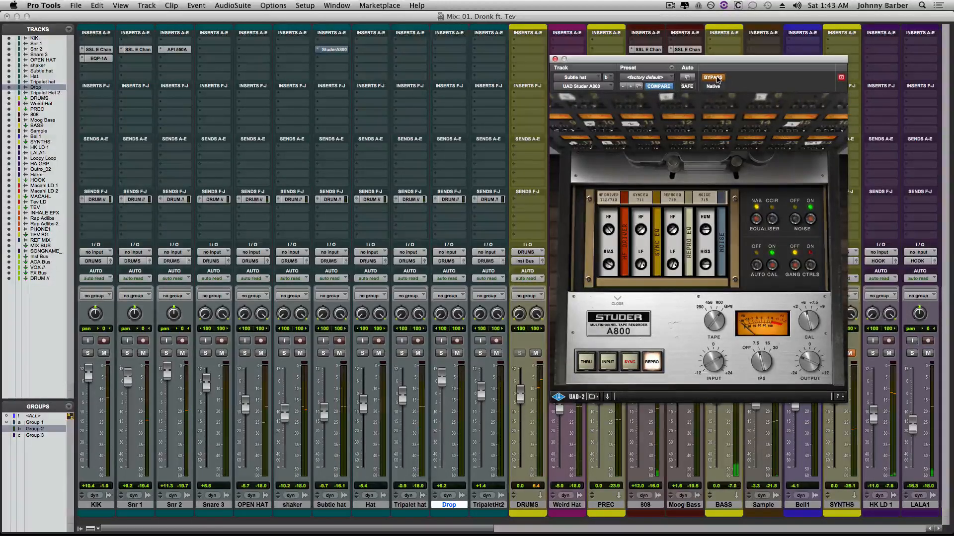
pyautogui.click(717, 78)
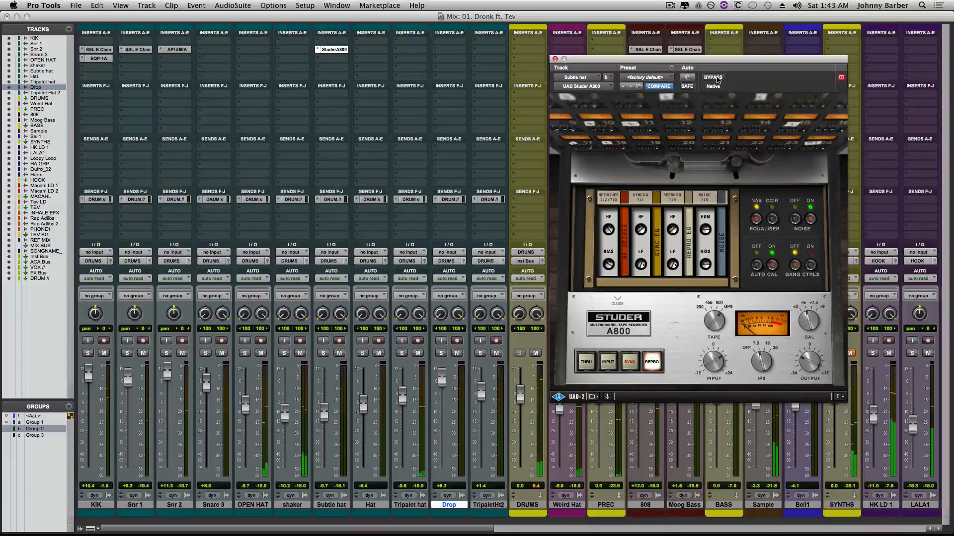
pyautogui.click(555, 58)
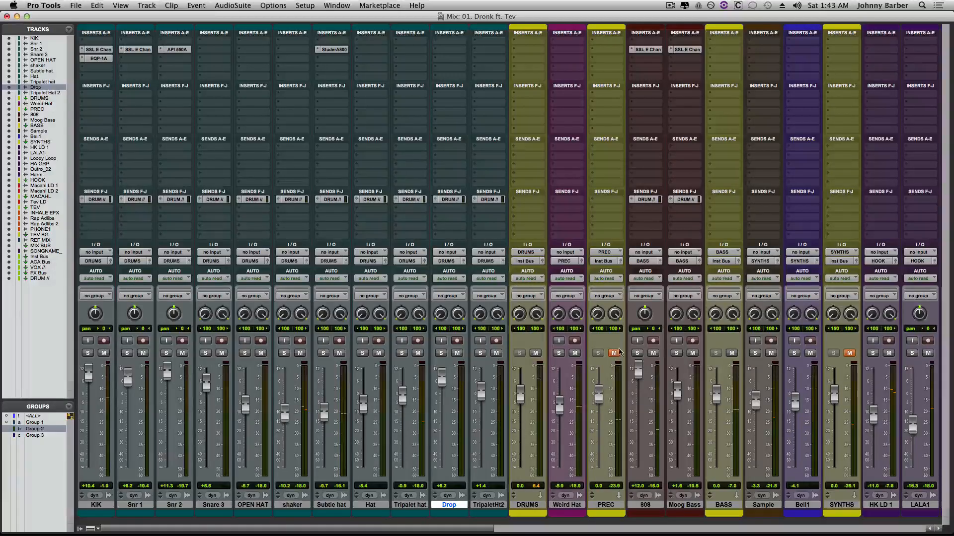
# - Unmute the PREC, SYNTHS and HOOK bus tracks
pyautogui.hscroll(3, 610, 397)
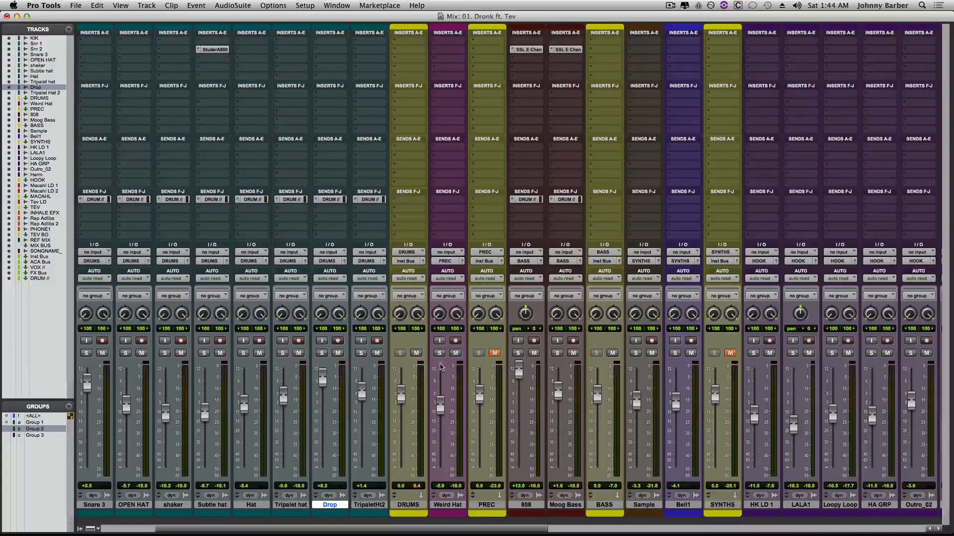
pyautogui.click(495, 353)
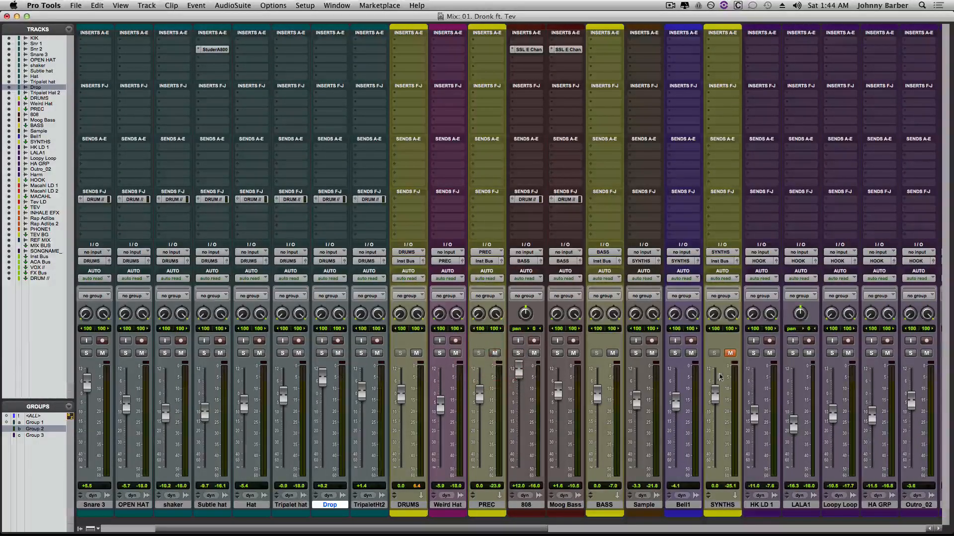
pyautogui.click(730, 354)
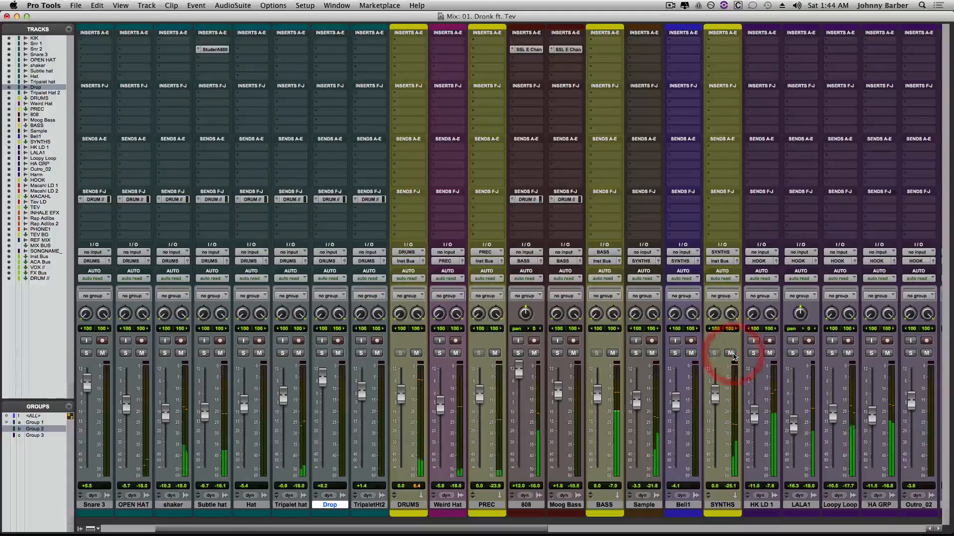
pyautogui.hscroll(4, 749, 361)
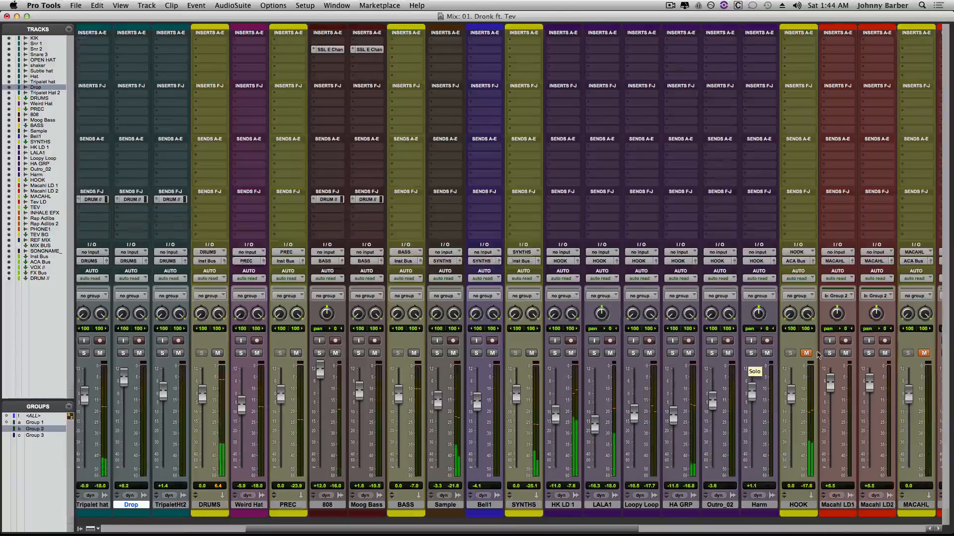
pyautogui.click(805, 354)
pyautogui.click(804, 354)
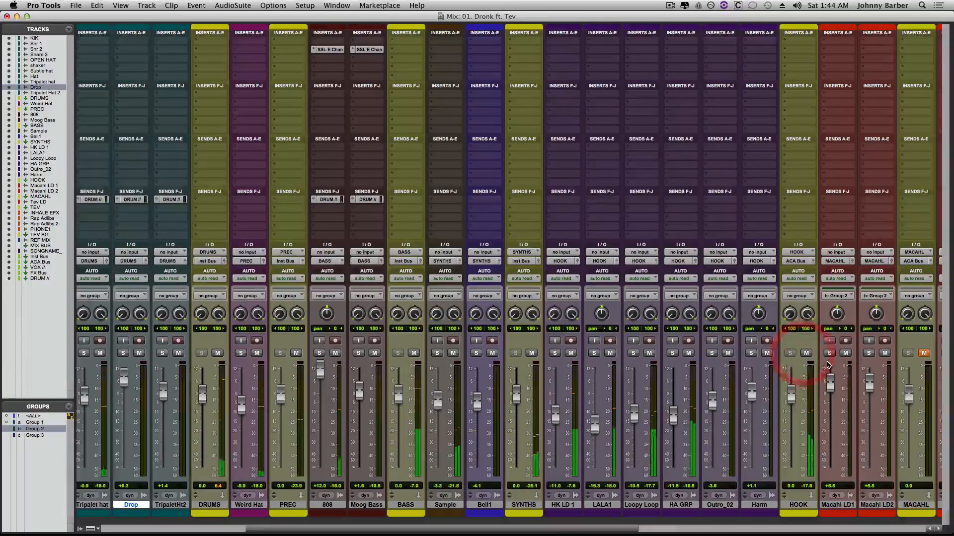
# - Play the song from the Drop clip and solo the Drop track briefly to check its sound against the full mix
pyautogui.hscroll(5, 814, 360)
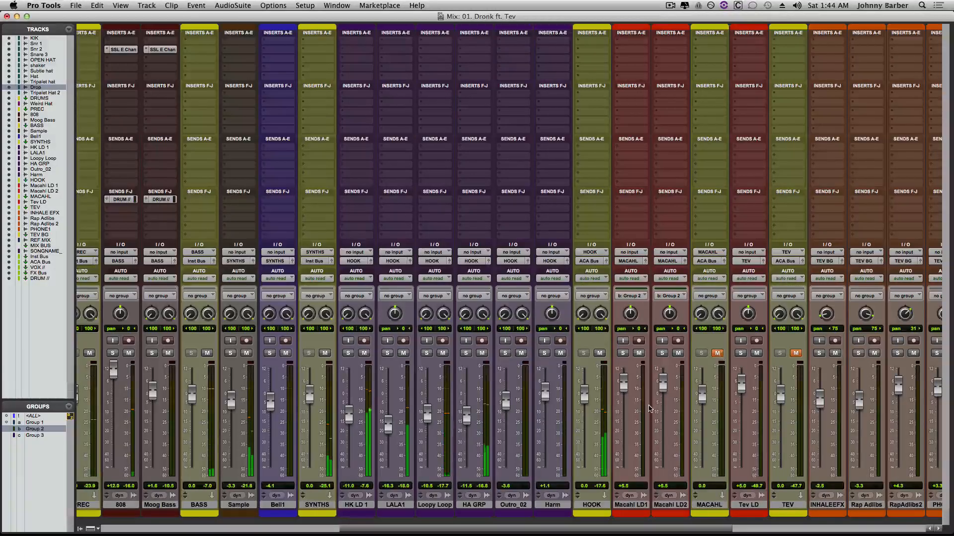
pyautogui.hscroll(-10, 649, 408)
pyautogui.hscroll(-3, 648, 409)
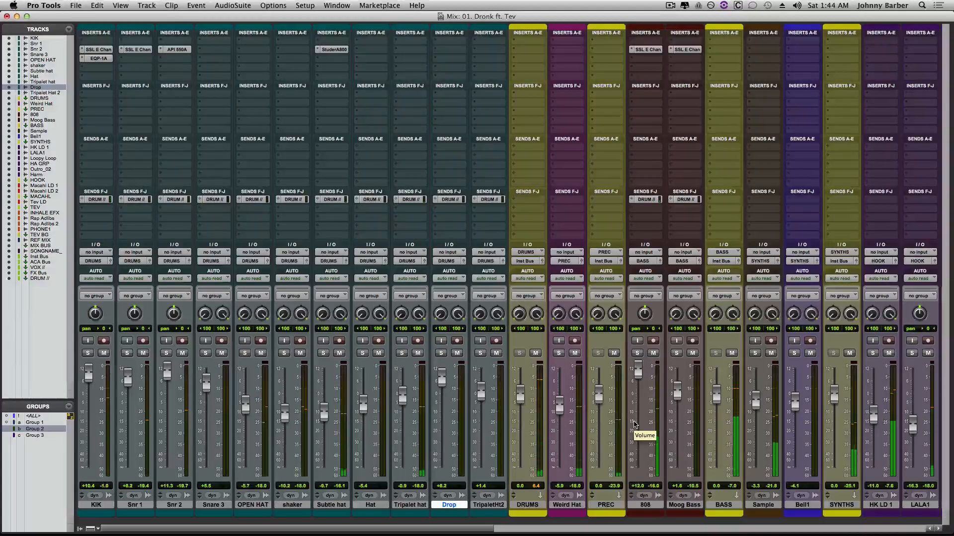
pyautogui.press('super+equal')
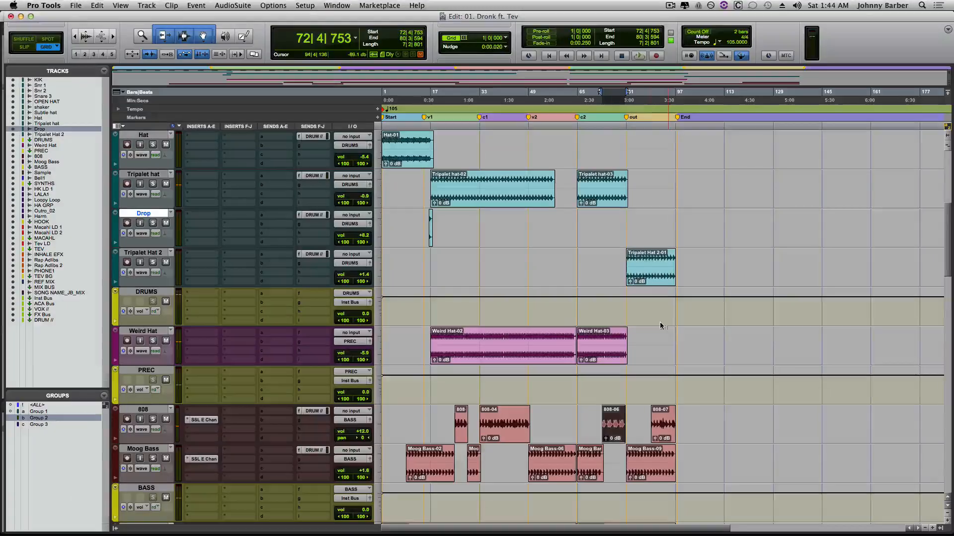
pyautogui.scroll(1, 557, 445)
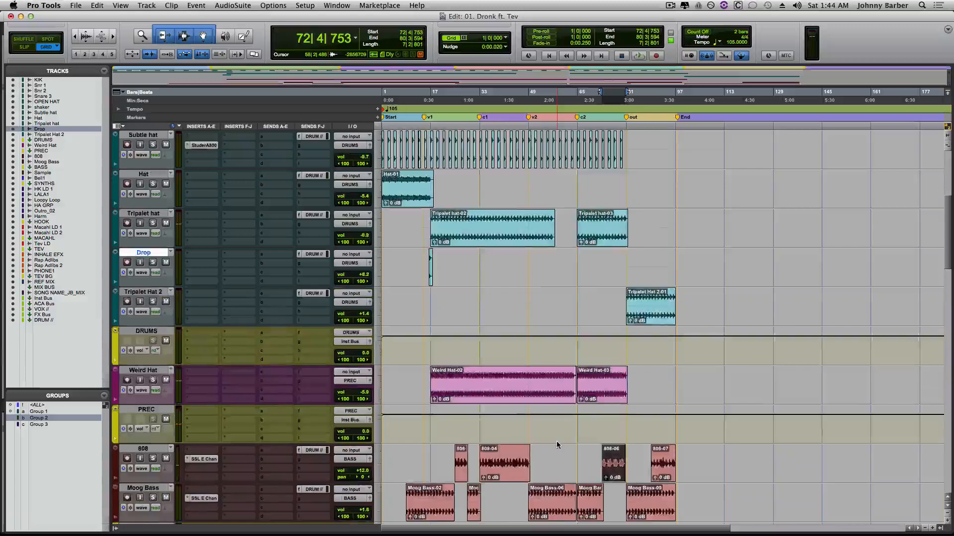
pyautogui.click(430, 282)
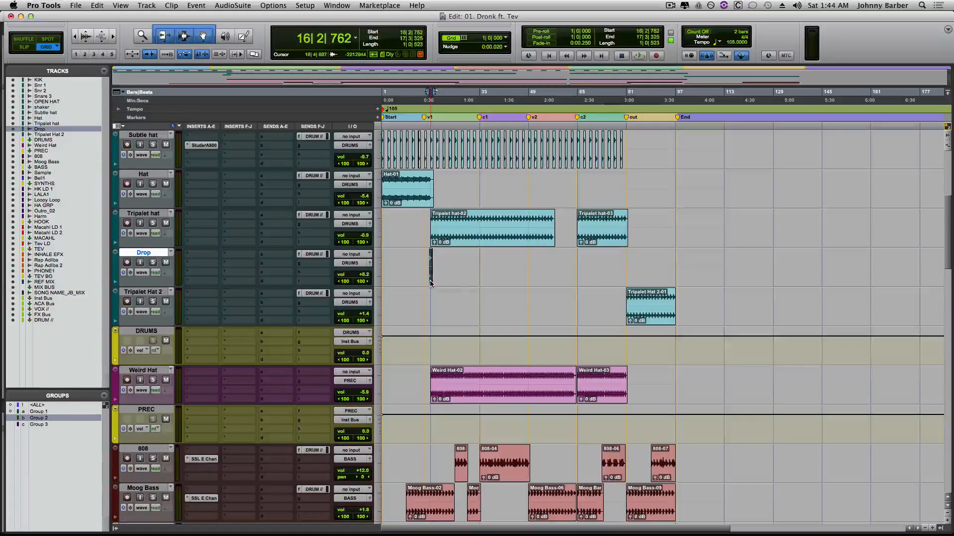
pyautogui.press('super+equal')
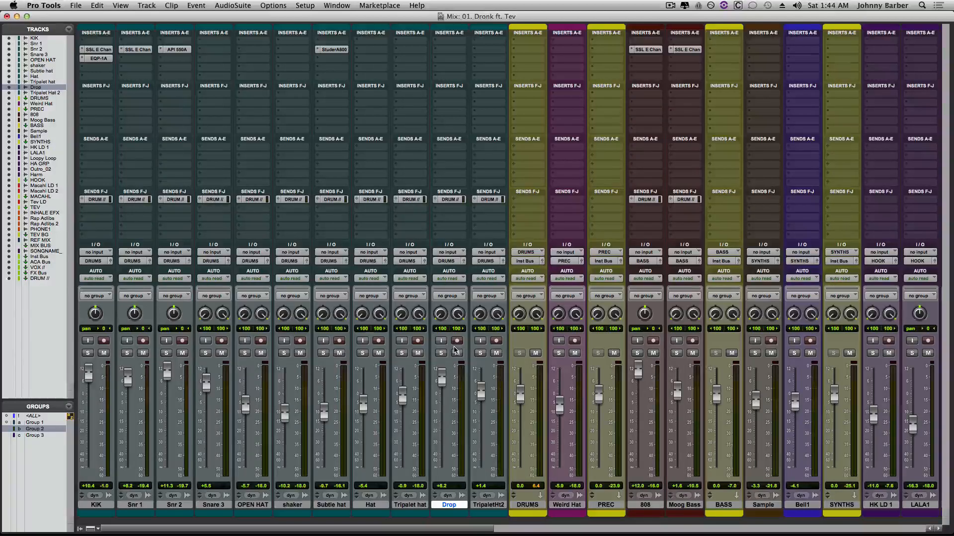
pyautogui.press('space')
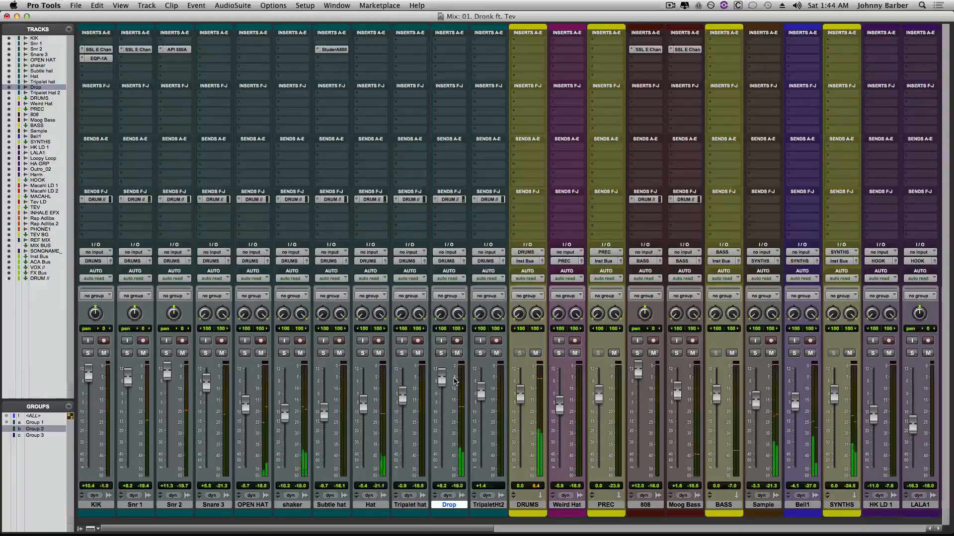
pyautogui.click(441, 353)
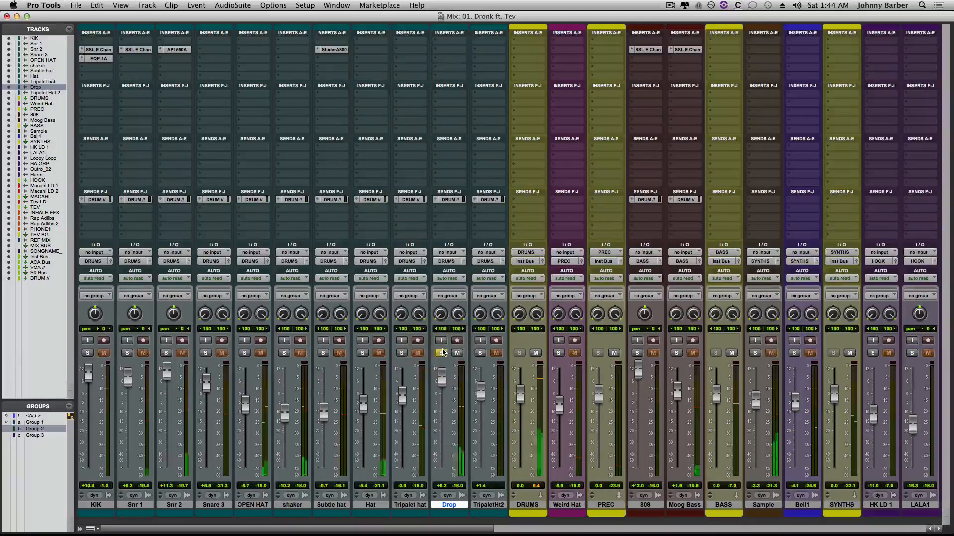
pyautogui.click(442, 353)
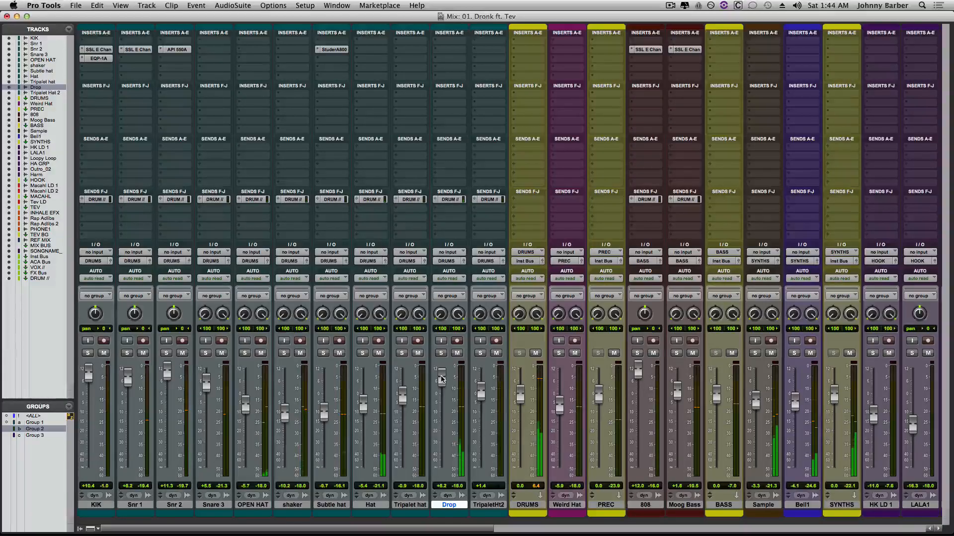
# - Play the song from bar 16, just before the Drop clip, to hear how the Drop track sits in the mix
pyautogui.press('super+equal')
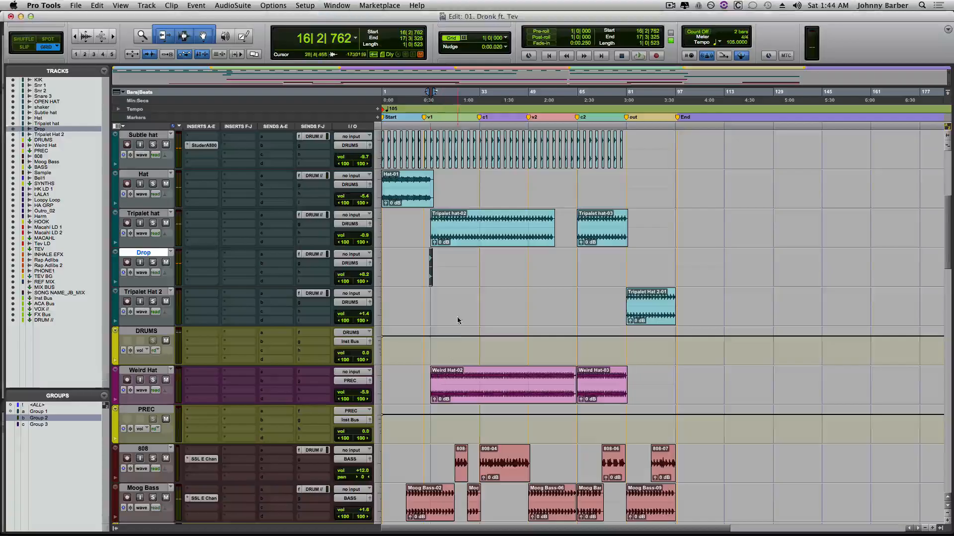
pyautogui.click(426, 261)
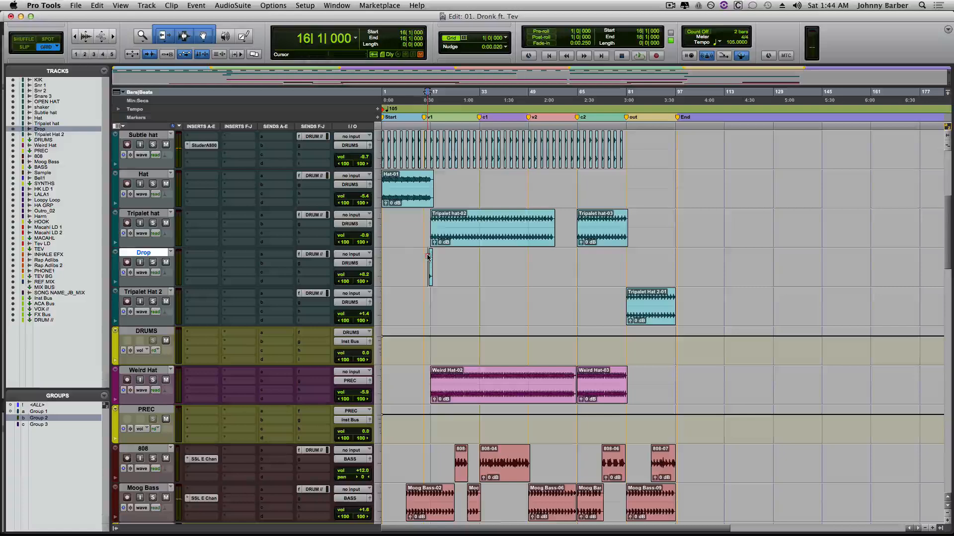
pyautogui.press('space')
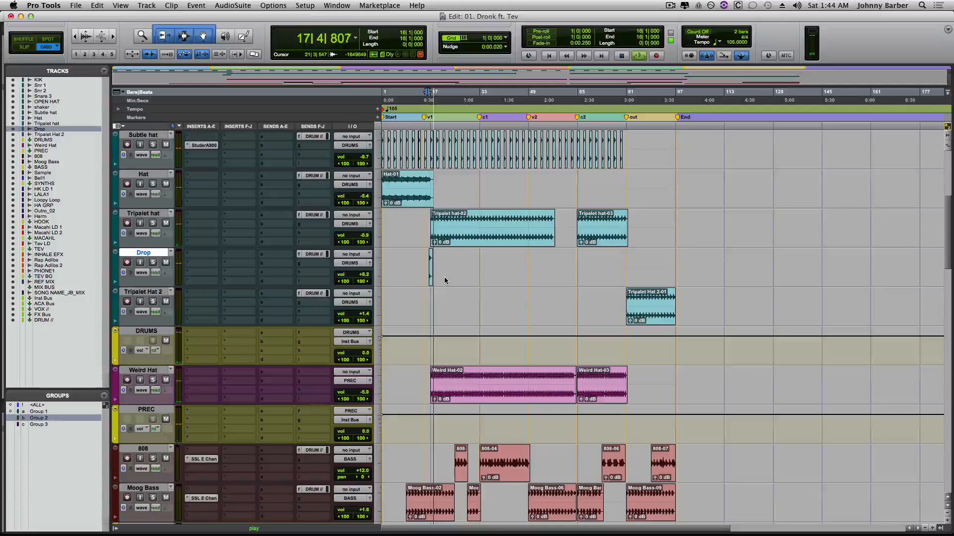
pyautogui.press('super+equal')
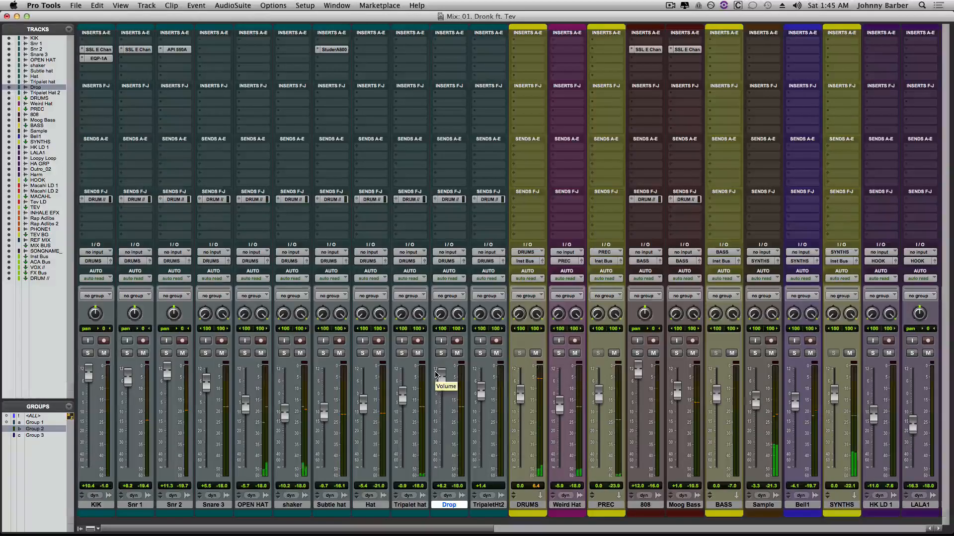
# - Play the song from its start and mute the HOOK and SYNTHS bus tracks
pyautogui.press('super+equal')
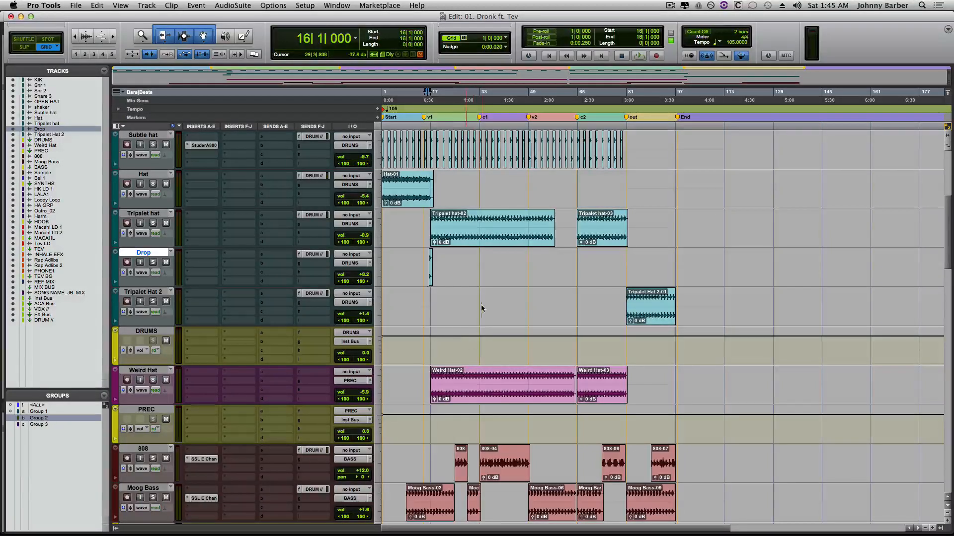
pyautogui.press('Return')
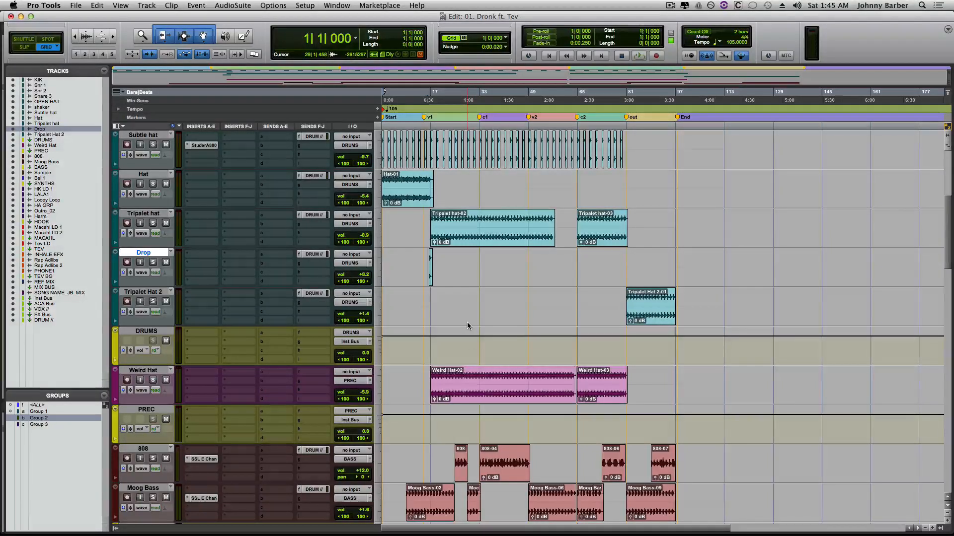
pyautogui.press('space')
pyautogui.press('super+equal')
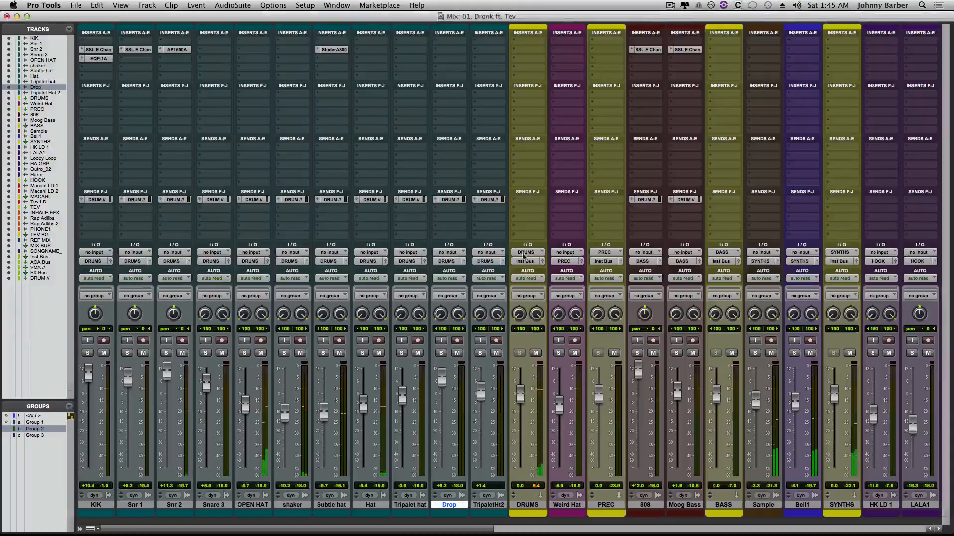
pyautogui.hscroll(10, 717, 351)
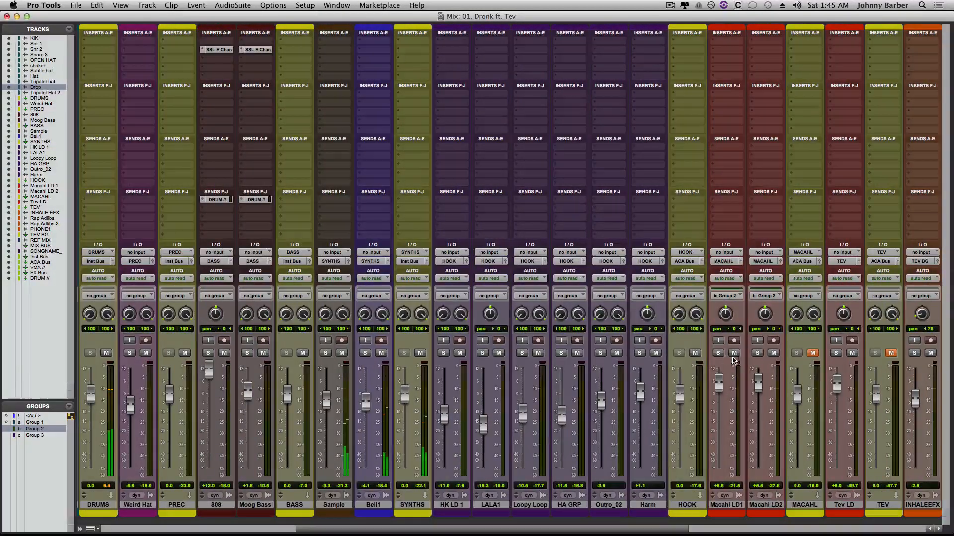
pyautogui.click(694, 353)
pyautogui.click(420, 353)
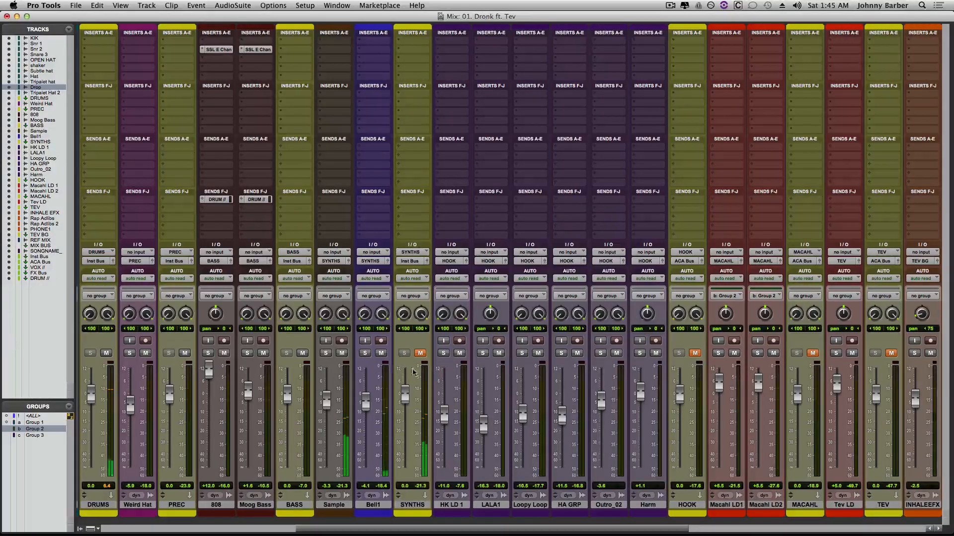
pyautogui.hscroll(-10, 412, 371)
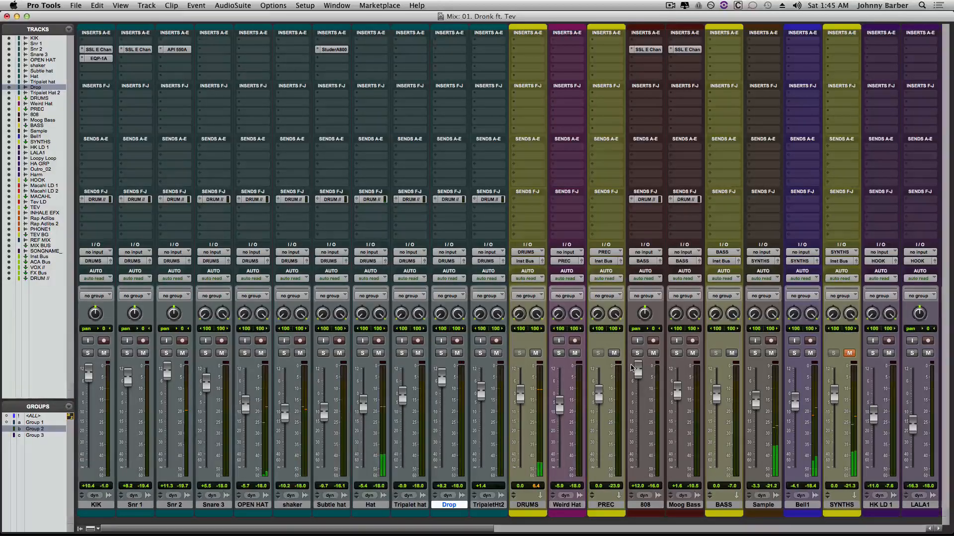
# - Review the drum clips in the arrangement and the mixer channels while listening with the synths and hook muted
pyautogui.press('super+equal')
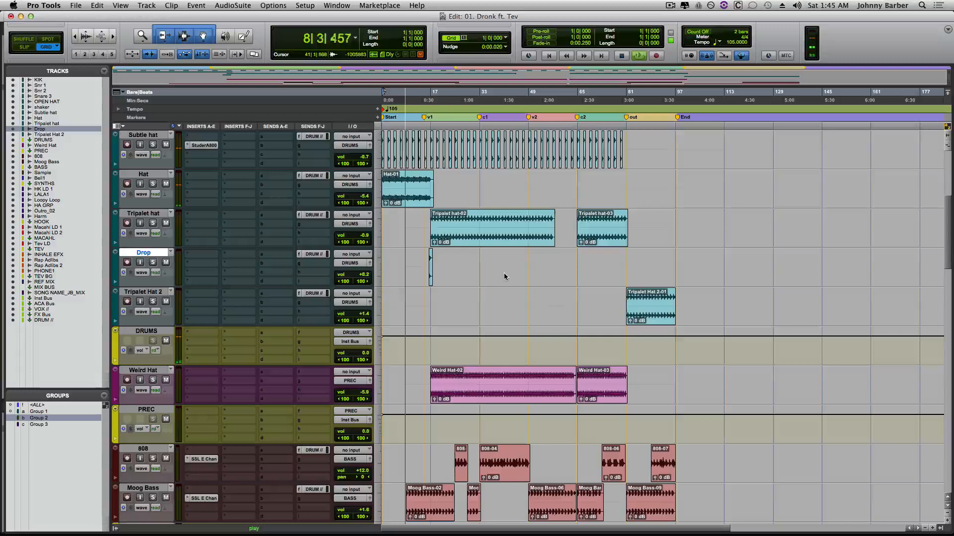
pyautogui.scroll(5, 505, 277)
pyautogui.scroll(1, 505, 277)
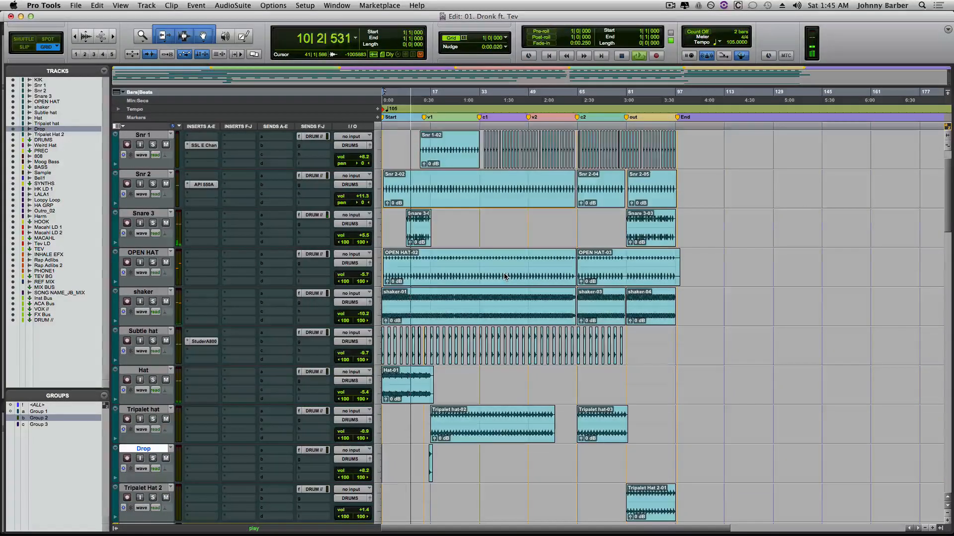
pyautogui.press('super+bracketleft')
pyautogui.press('super+equal')
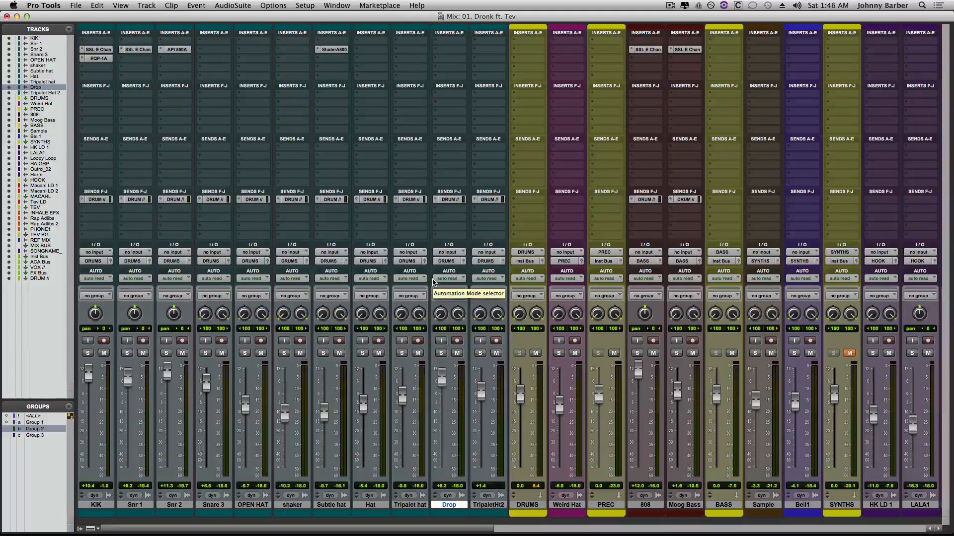
pyautogui.hscroll(15, 432, 282)
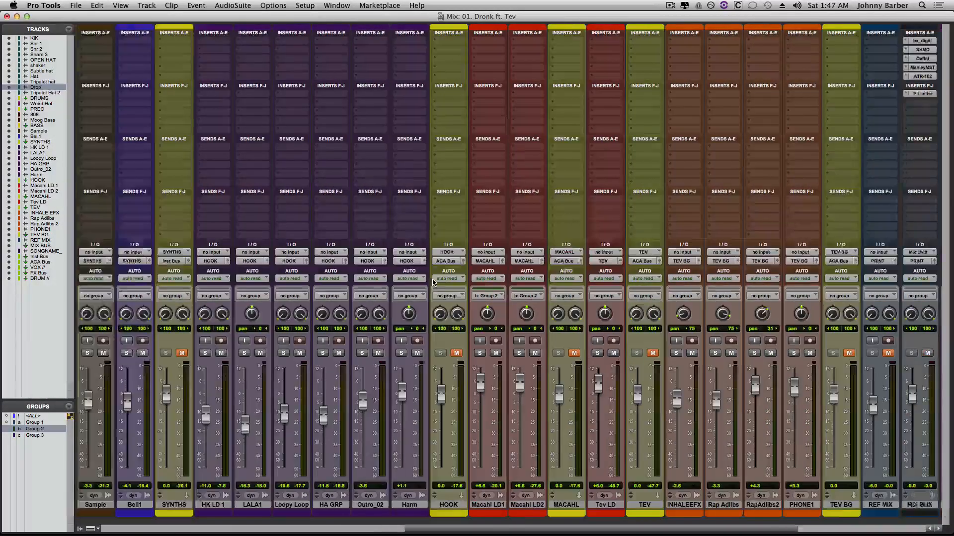
pyautogui.hscroll(-15, 432, 282)
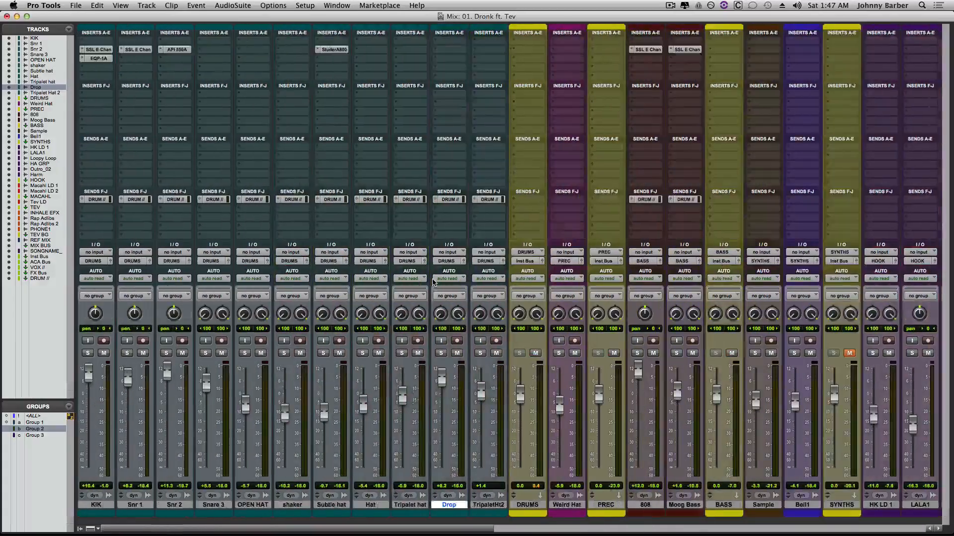